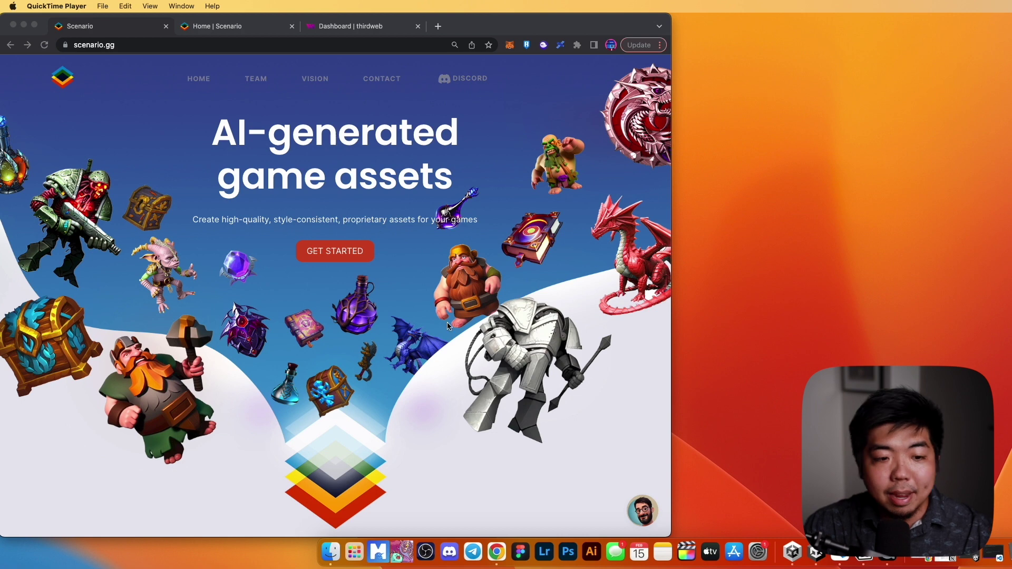
Step: Examine the Scenario landing page's walkthrough, from choosing a set of visuals to generating assets
scroll(354, 301, down, 8)
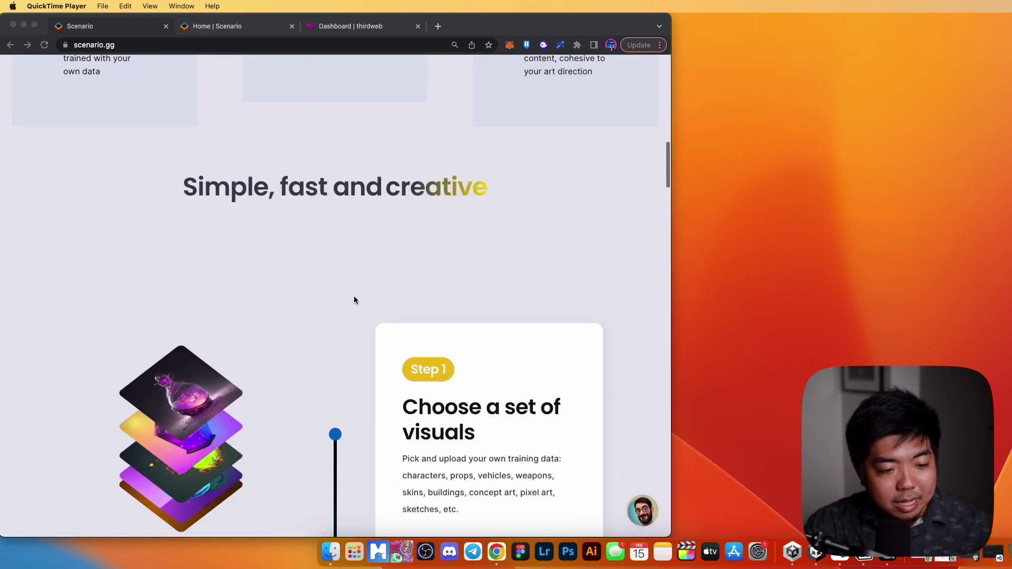
scroll(354, 300, down, 3)
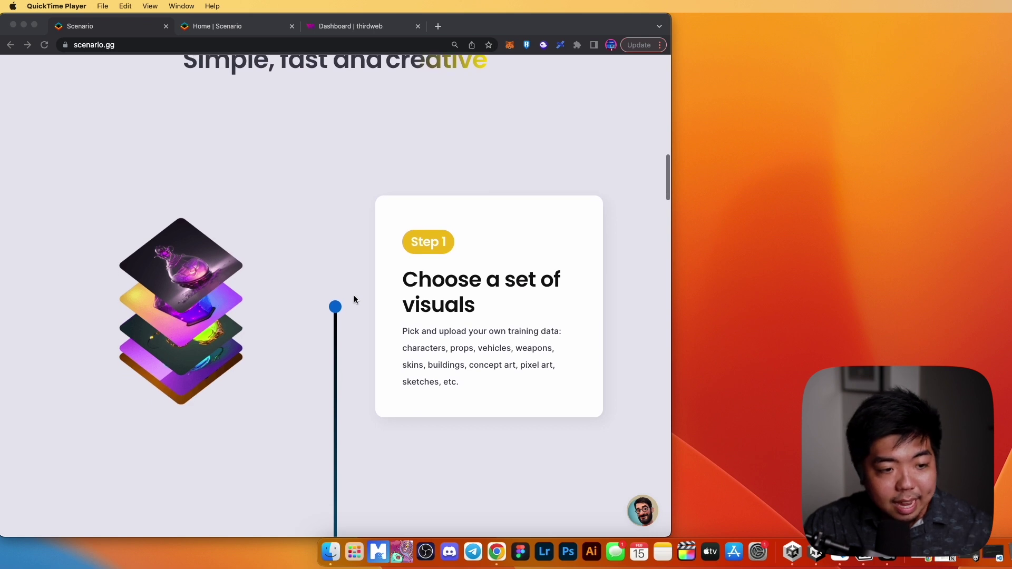
scroll(354, 299, down, 3)
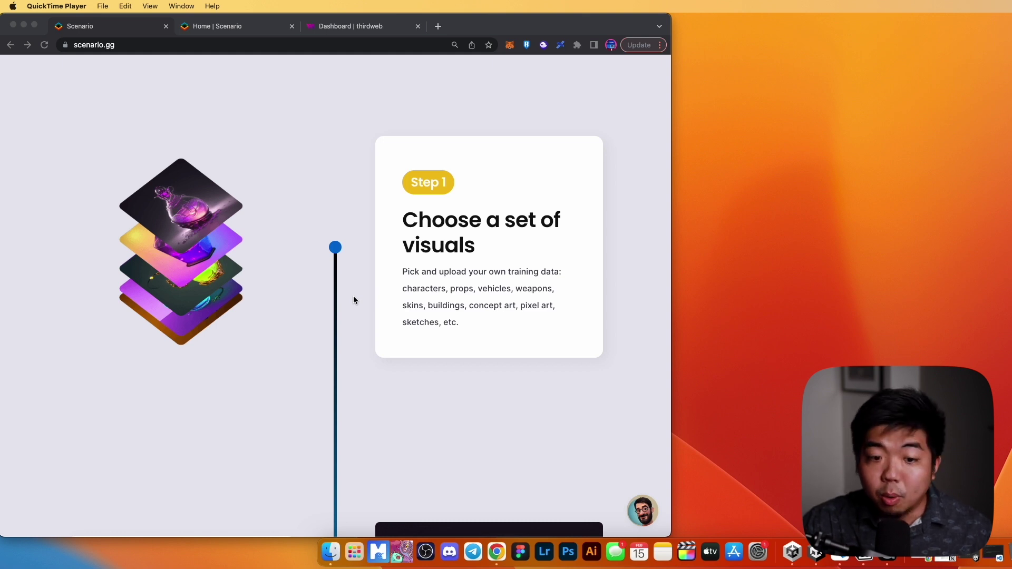
scroll(413, 338, down, 10)
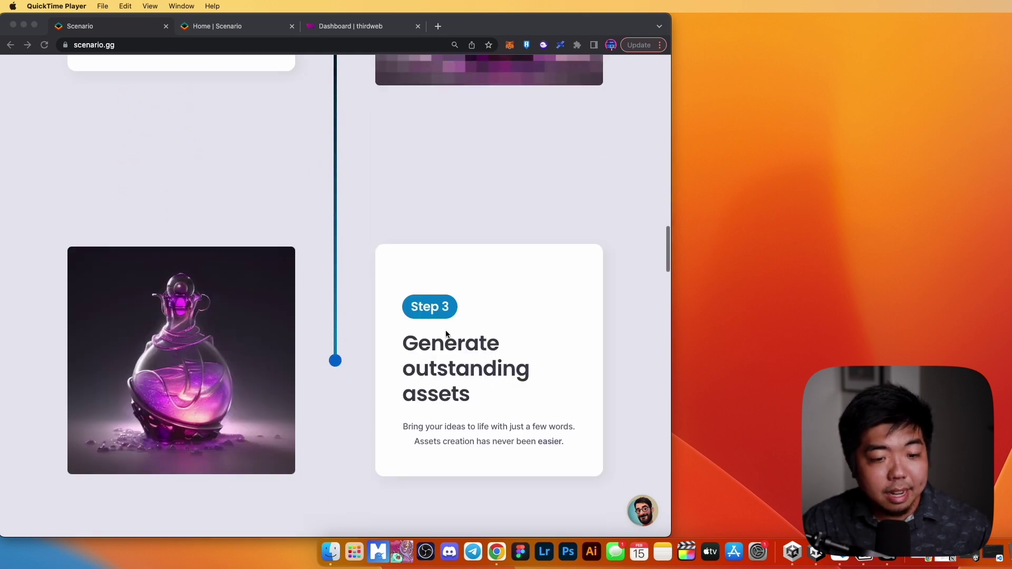
scroll(445, 334, down, 1)
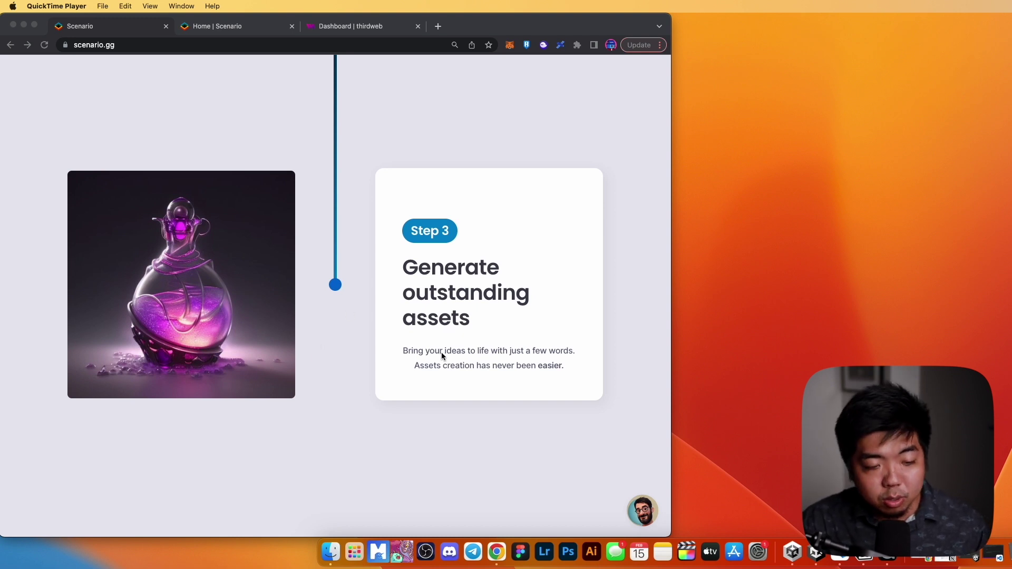
scroll(442, 353, down, 5)
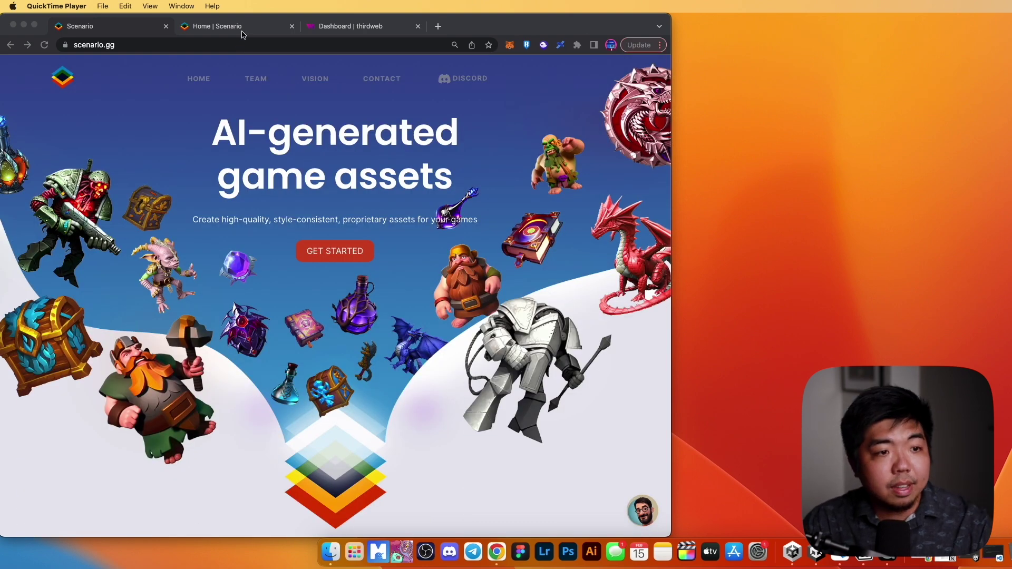
Step: Switch to the Scenario web app and look over the home page and the list of existing generators
click(242, 29)
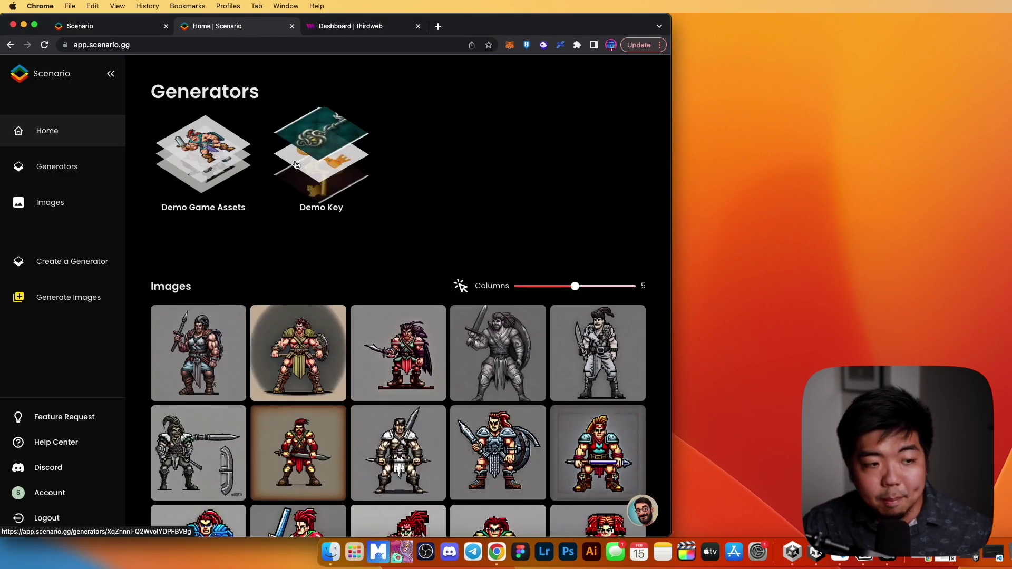
click(74, 132)
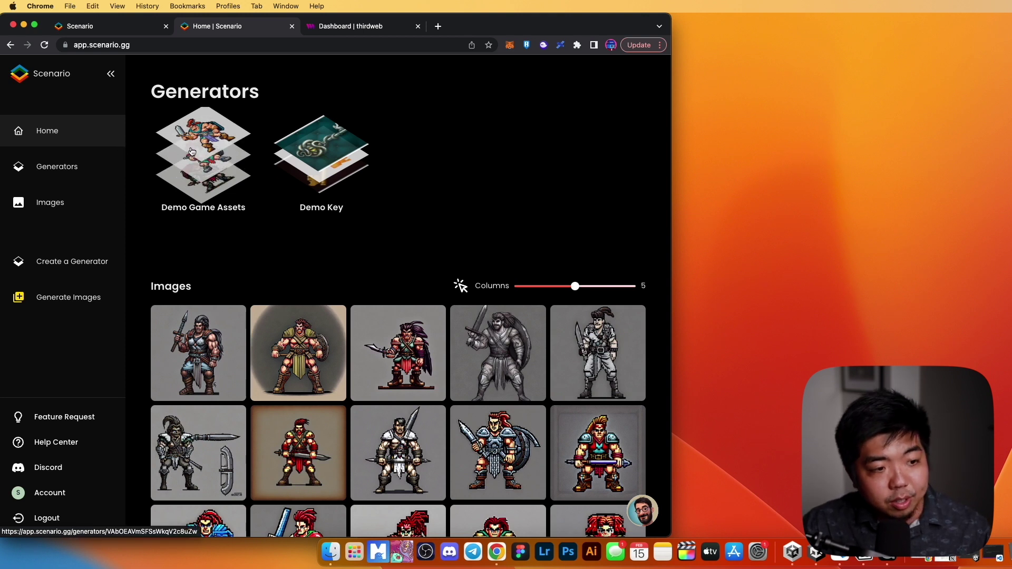
click(55, 164)
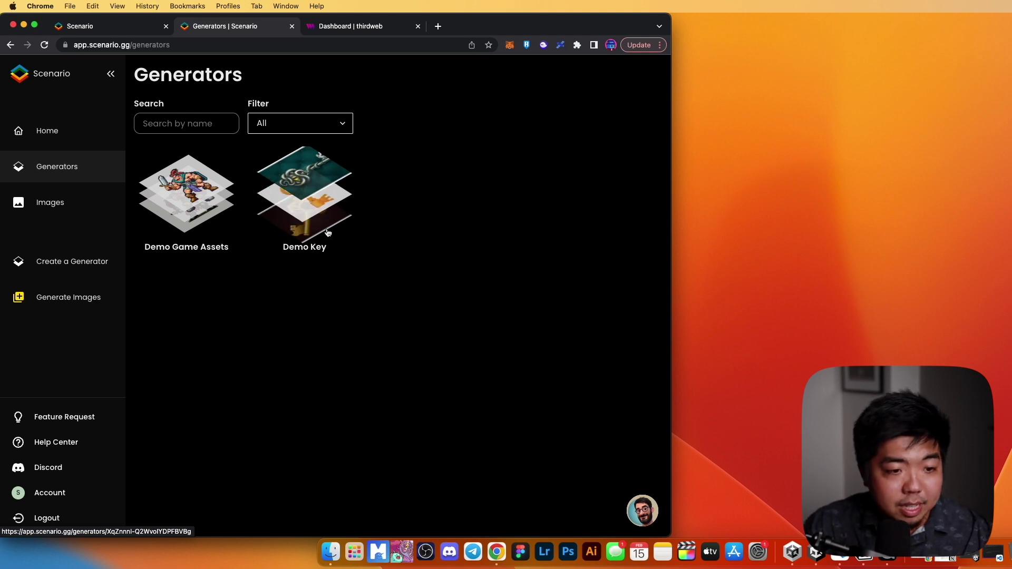
Step: Start creating a new generator and name it "Demo Keys Demo"
click(64, 270)
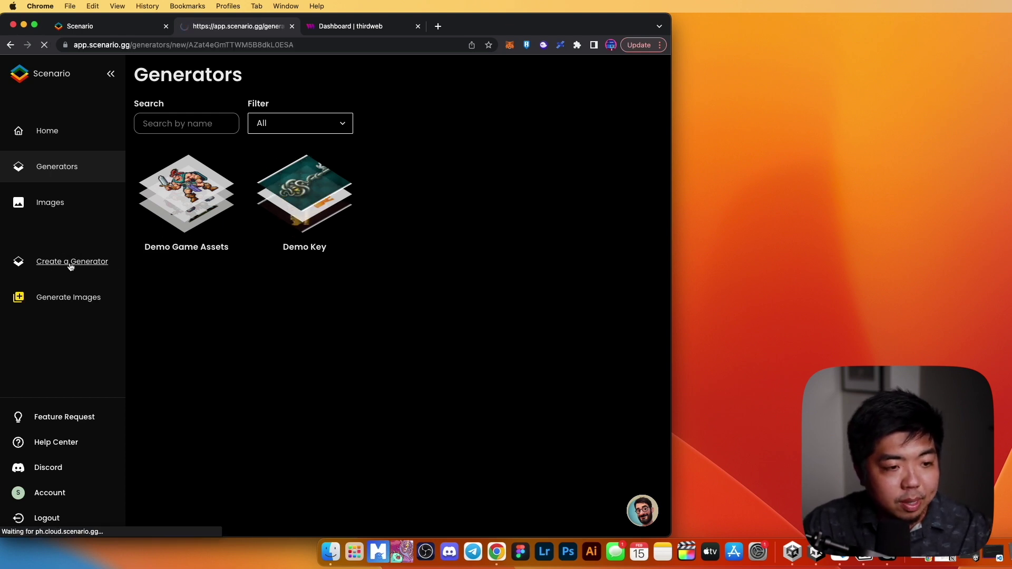
click(233, 157)
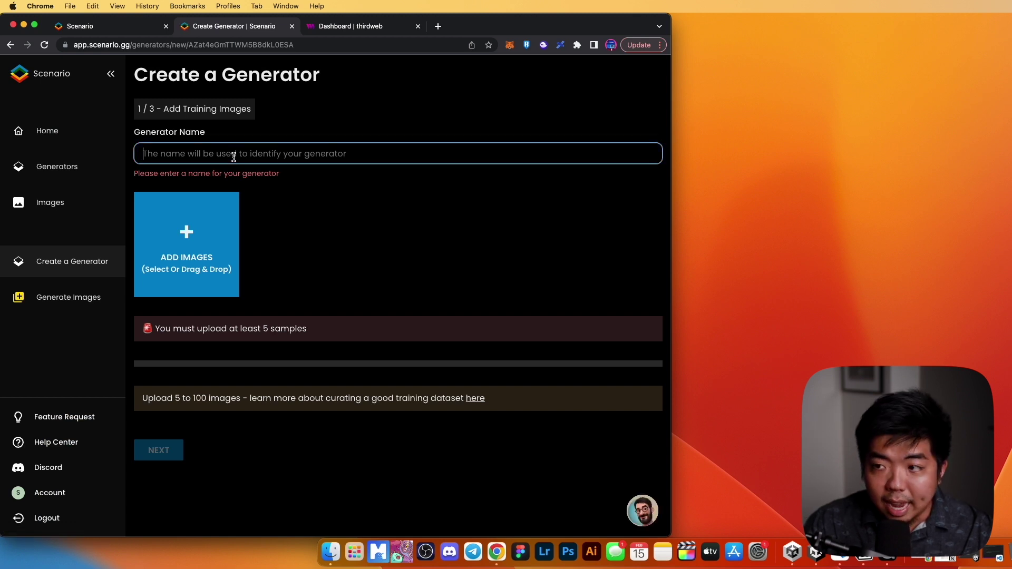
text(Demo Keys Demo)
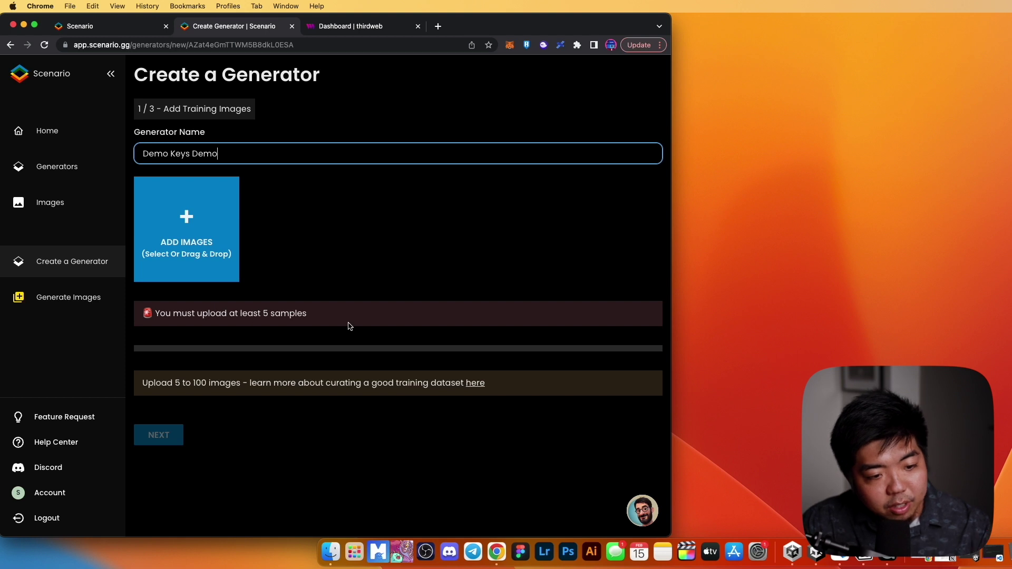
Step: Add the key images from Finder as training images, then expand the first image's square crop around the whole key and accept it
key(super+Tab)
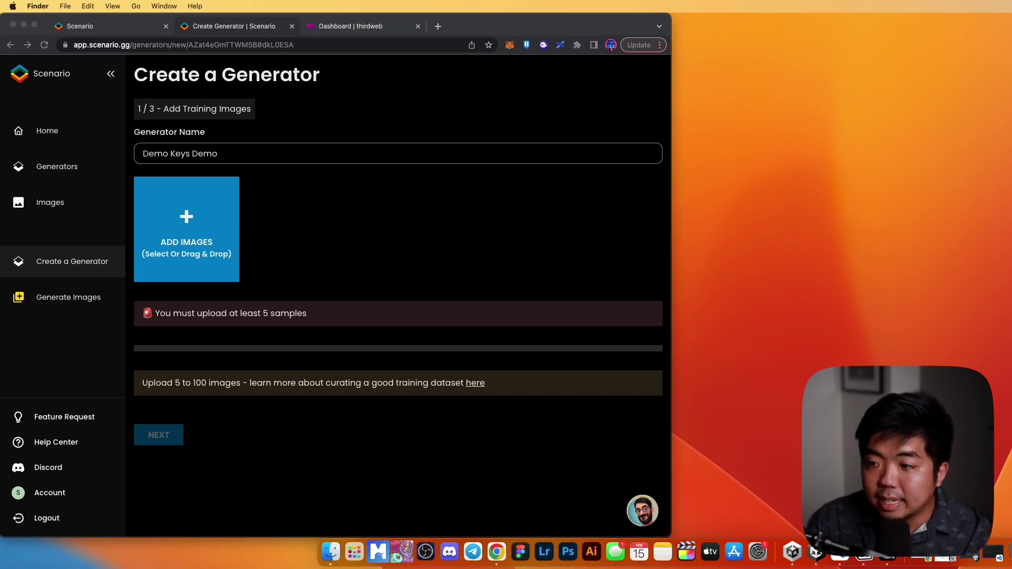
drag(738, 191, 185, 221)
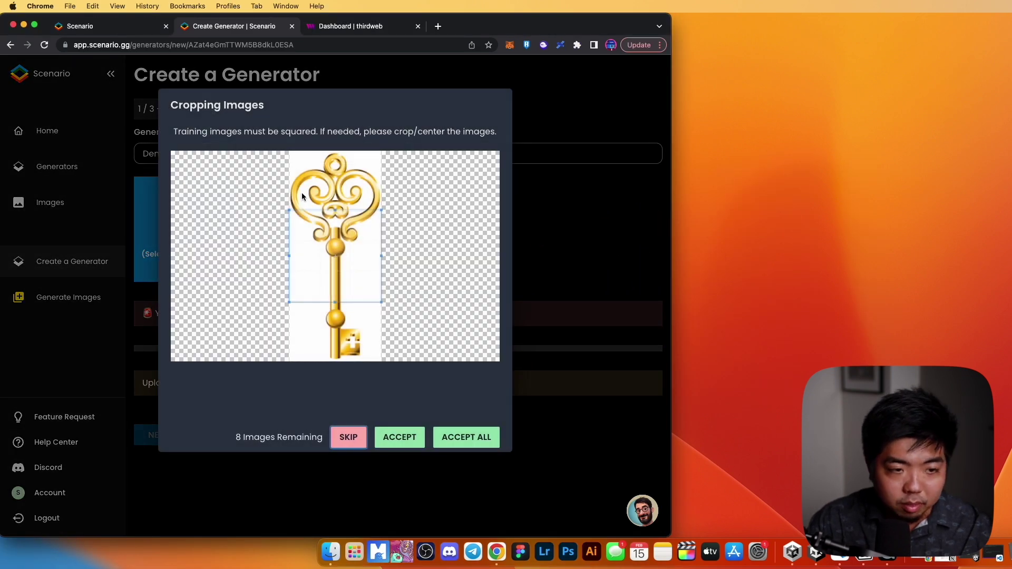
drag(336, 212, 335, 151)
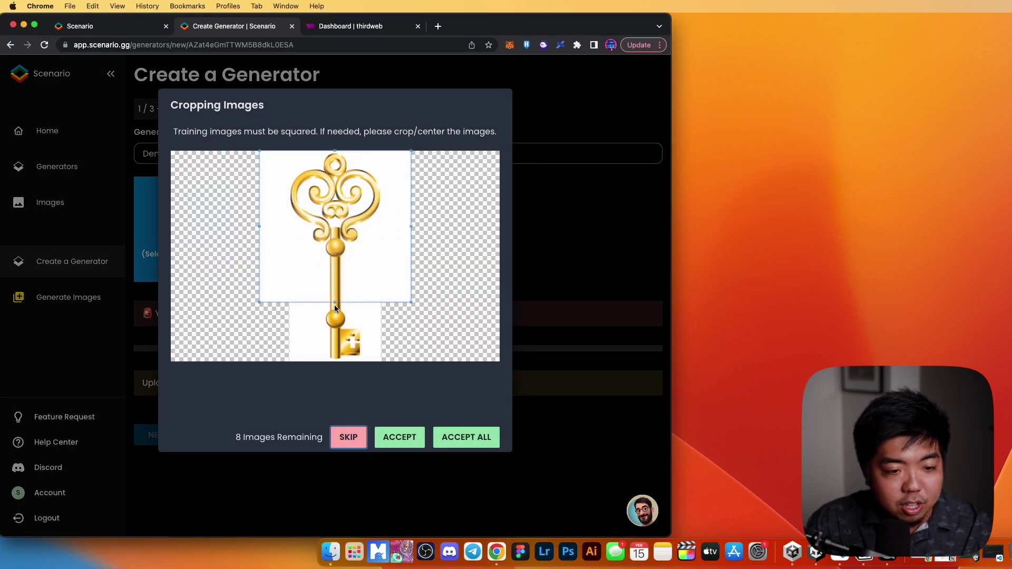
drag(336, 303, 327, 389)
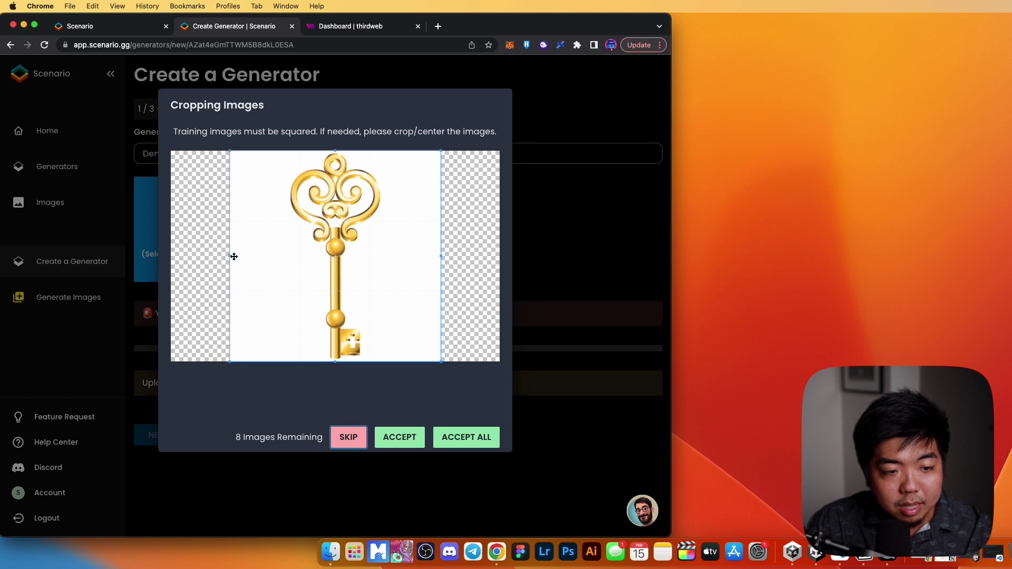
drag(229, 256, 166, 246)
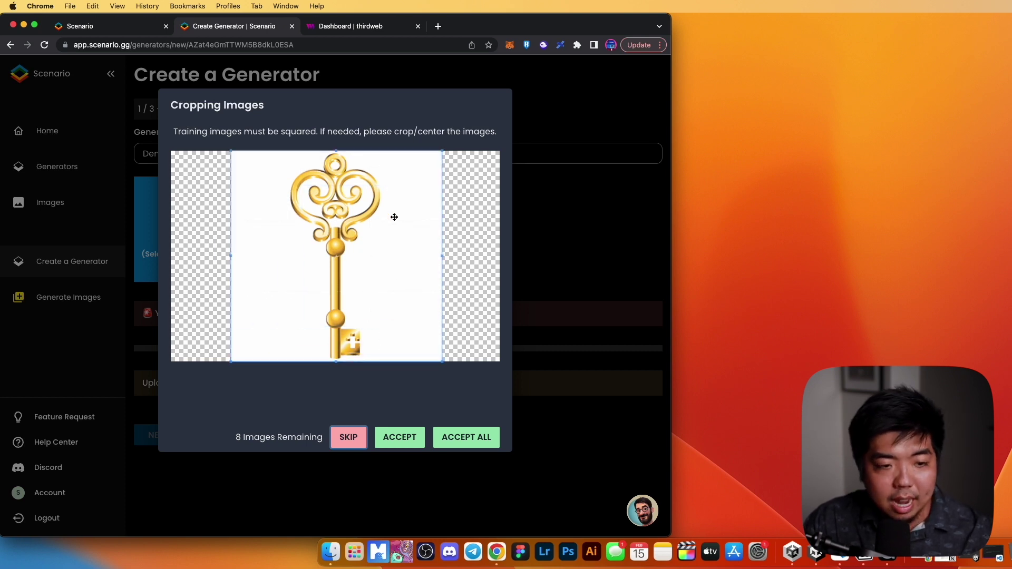
click(403, 438)
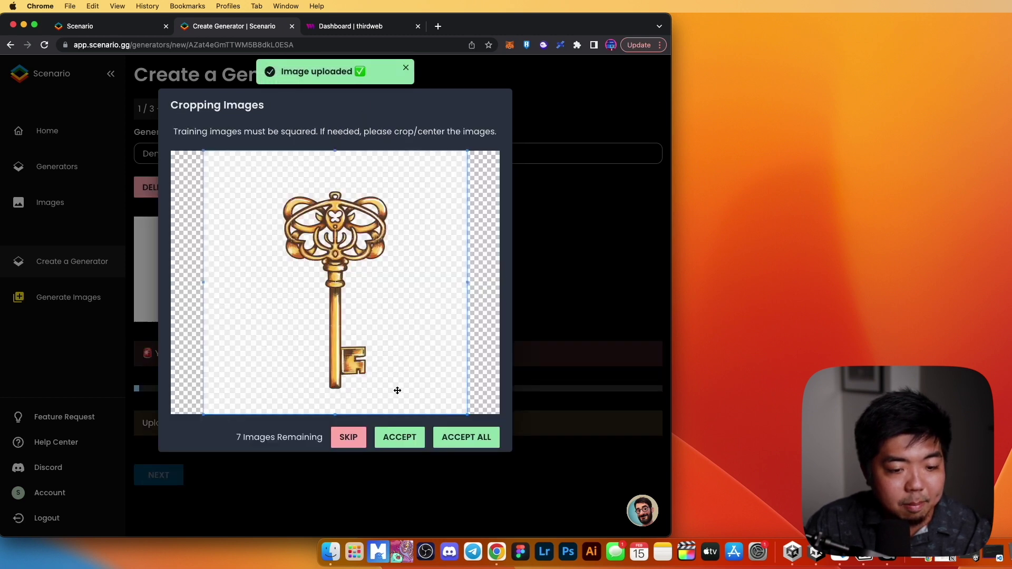
Step: Accept the crops of all remaining key images, extending the crop square wherever it cuts off part of a key
click(406, 439)
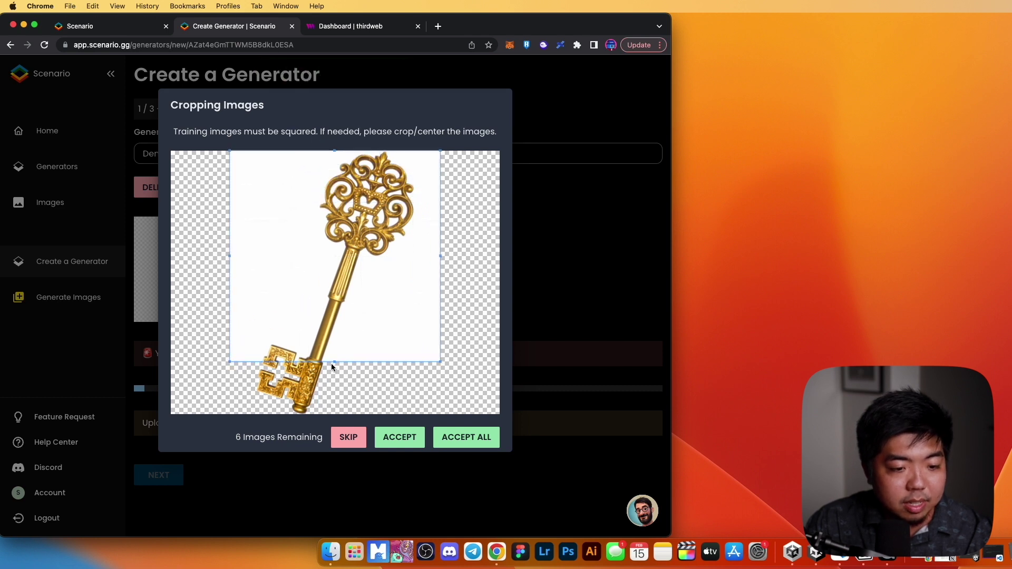
drag(335, 362, 334, 452)
click(399, 436)
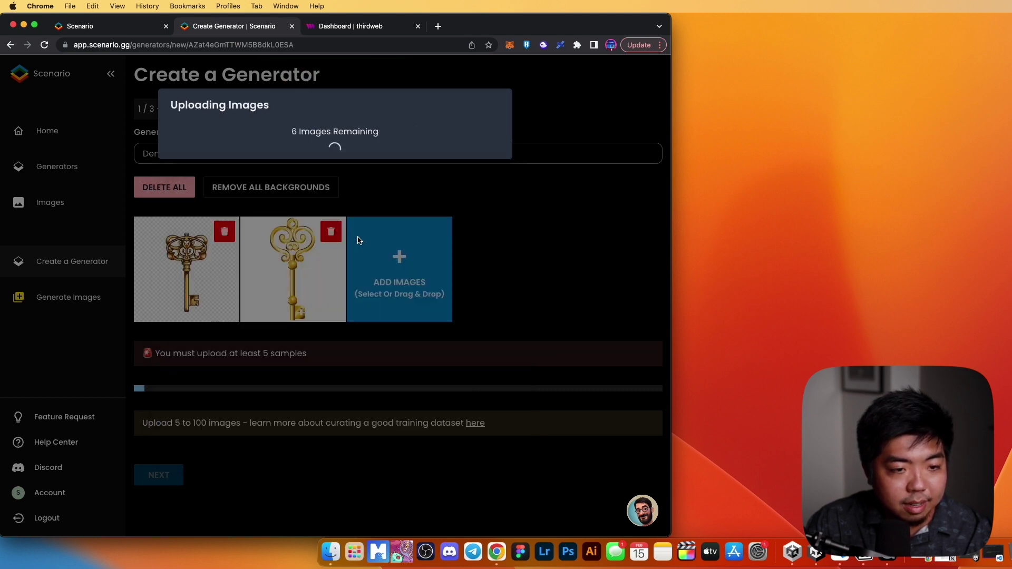
drag(334, 344, 334, 414)
click(399, 436)
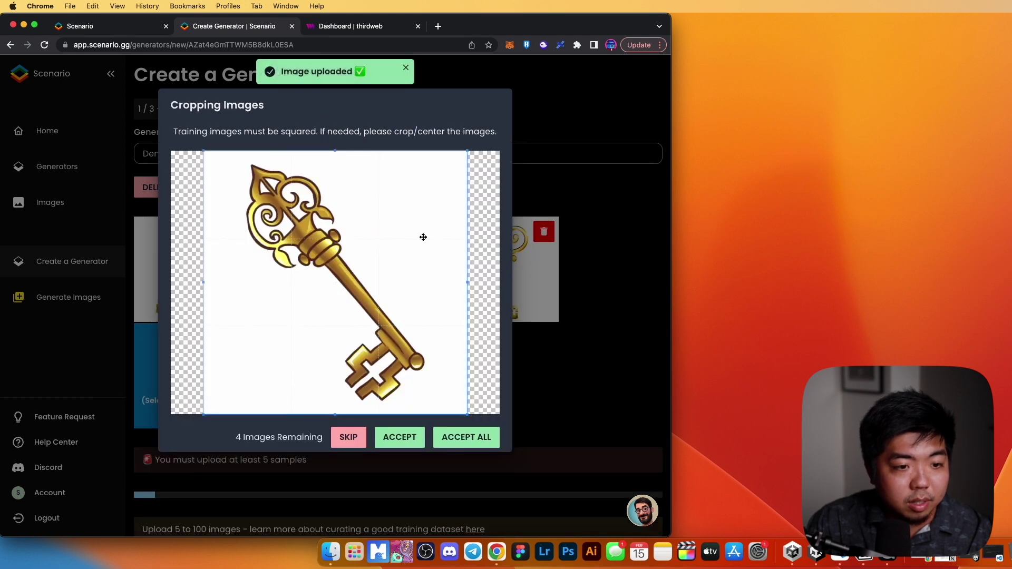
click(399, 437)
click(466, 437)
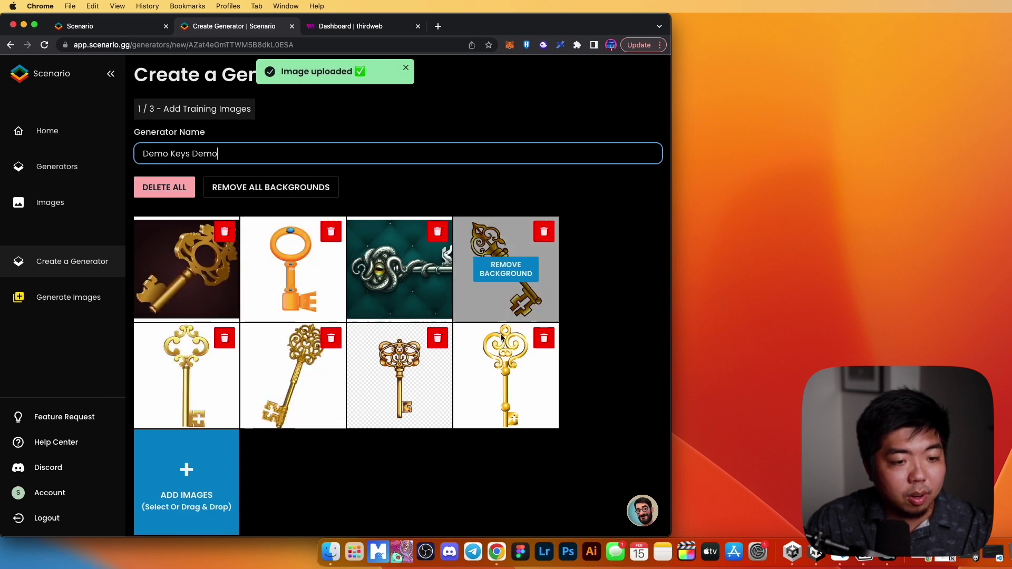
Step: Proceed past the training images and keep the Auto training mode to reach concept selection
scroll(261, 283, down, 5)
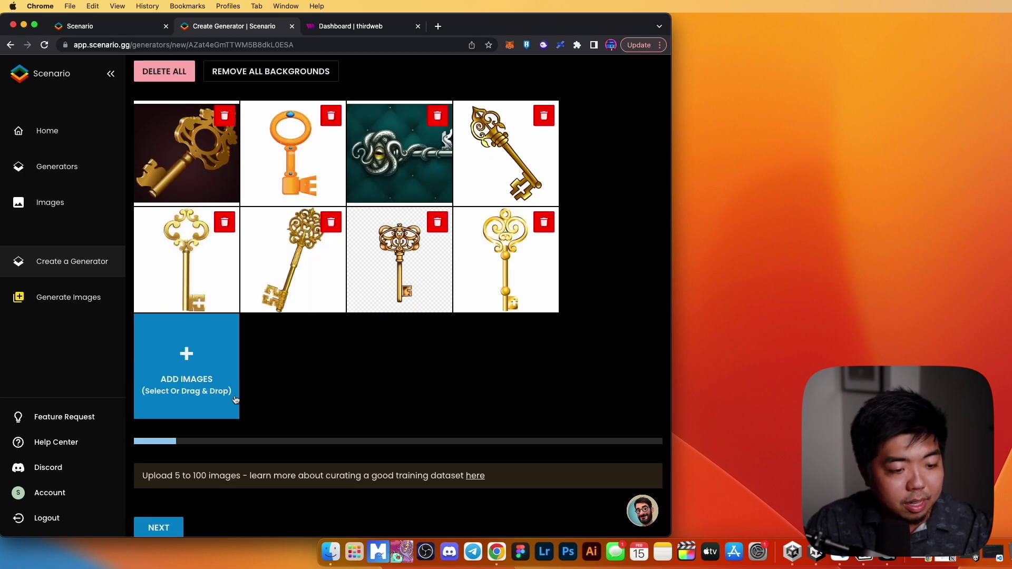
click(171, 518)
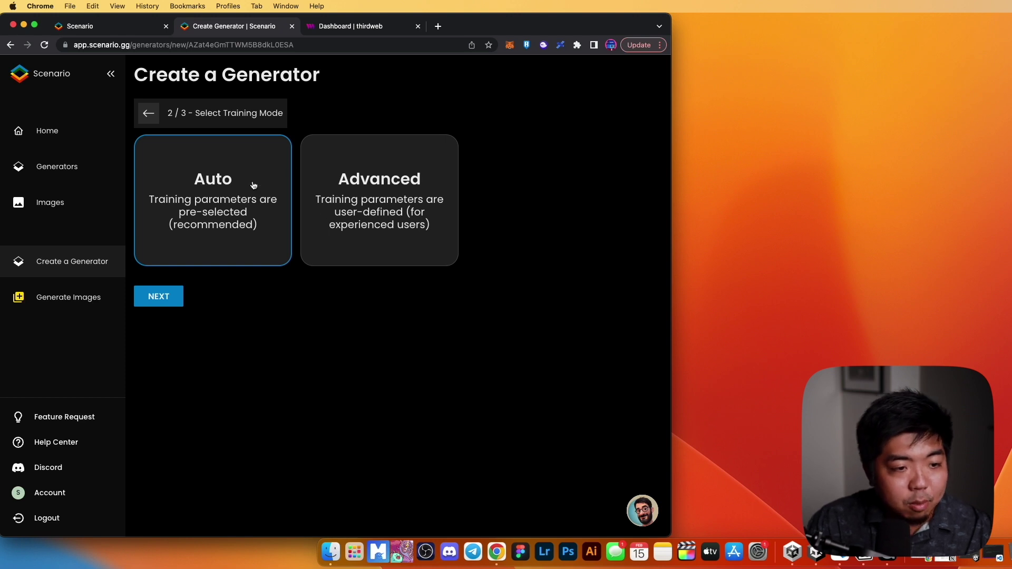
click(159, 301)
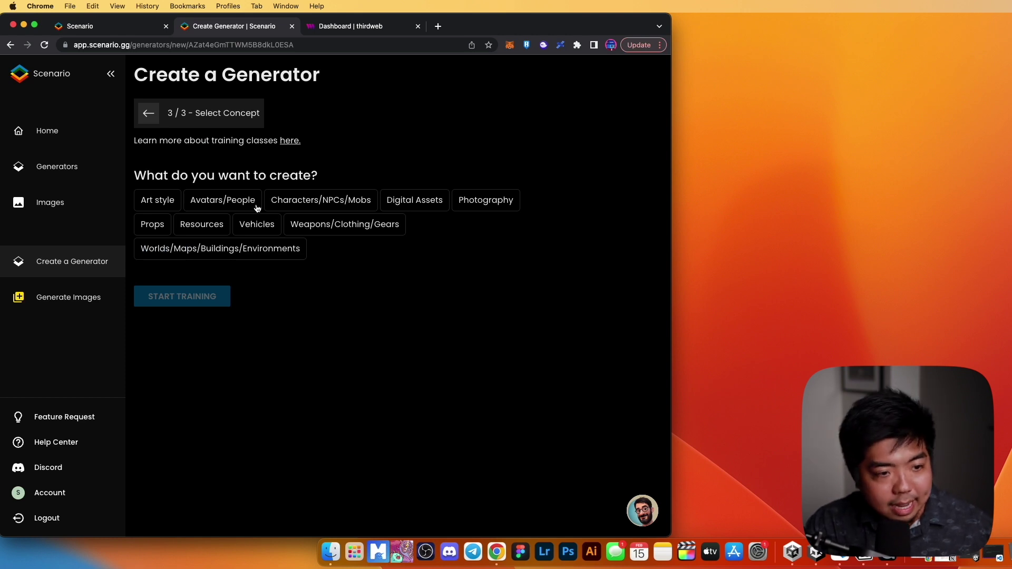
Step: Explore the concept categories, including Avatars/People, Weapons/Clothing/Gears, Digital Assets and Resources, and compare their training image classes
click(233, 199)
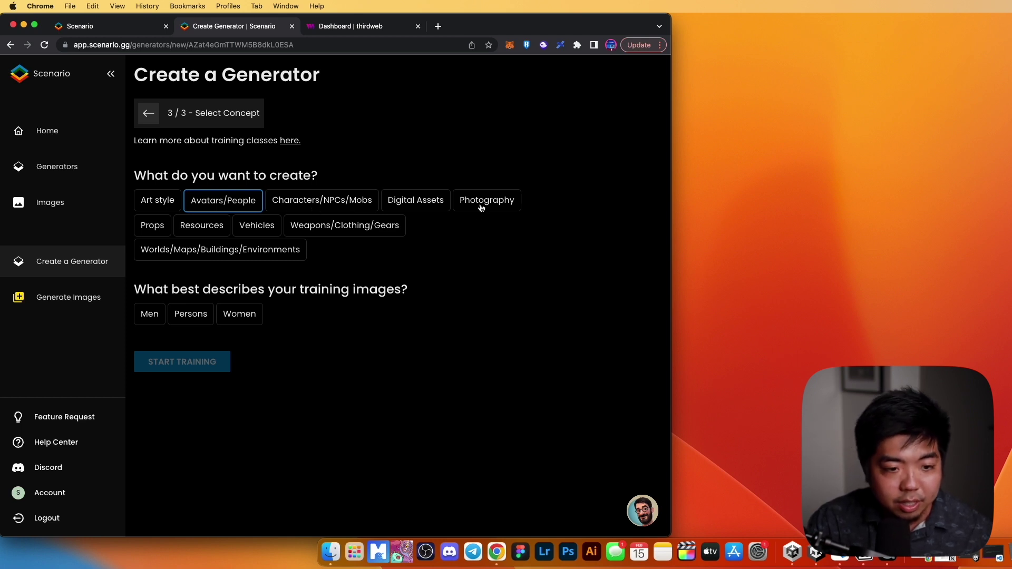
click(376, 228)
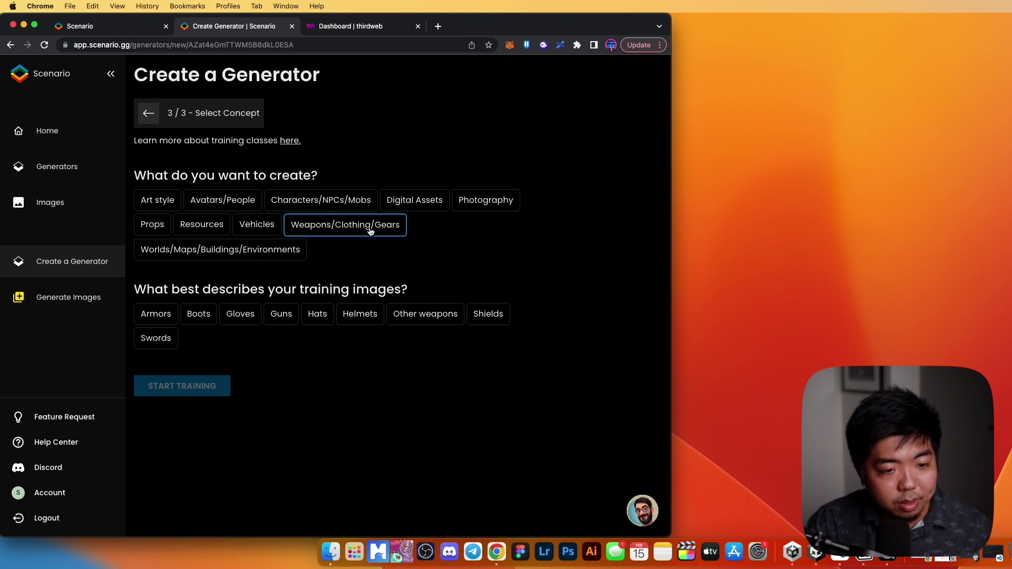
click(153, 223)
click(420, 201)
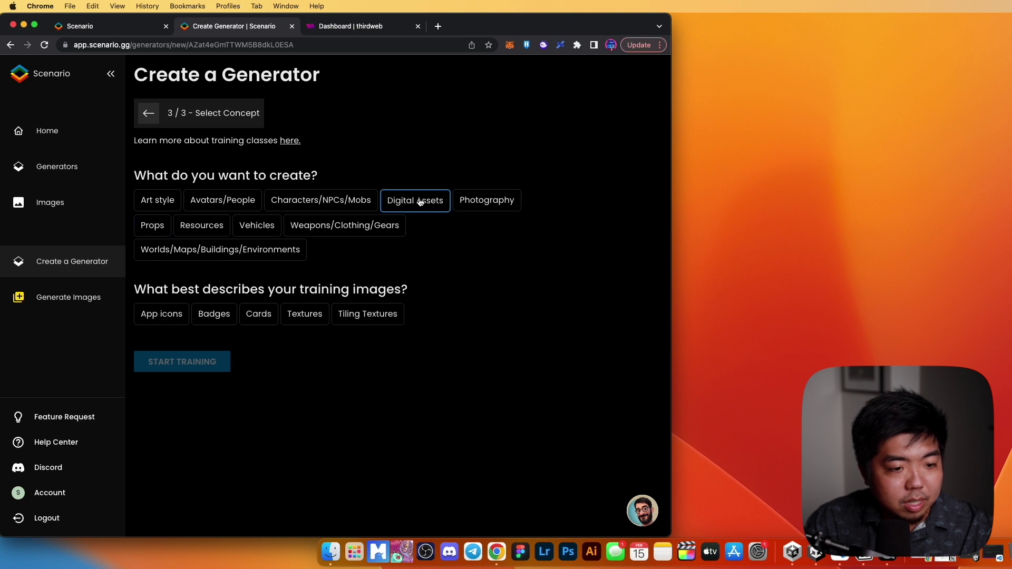
click(214, 314)
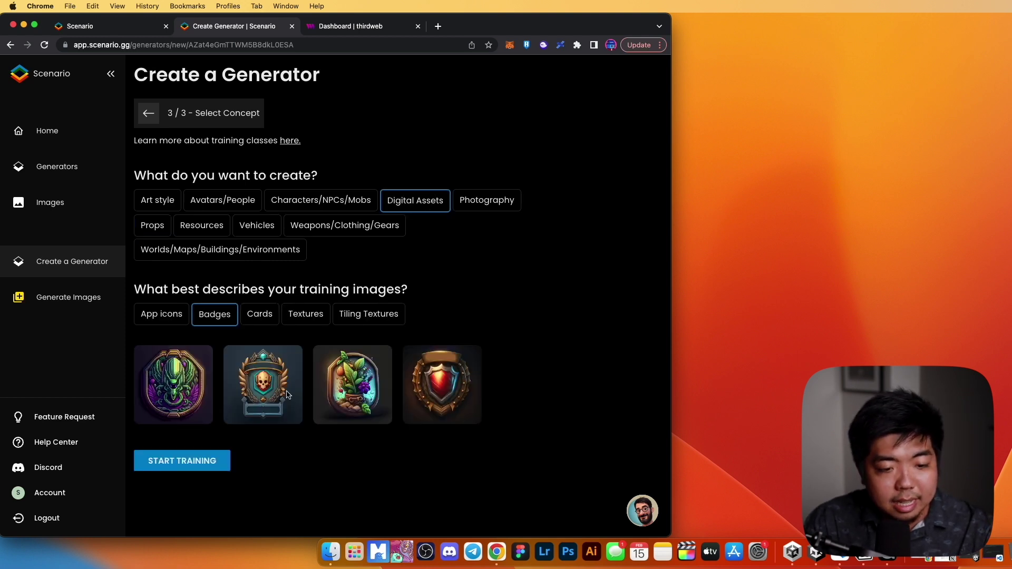
click(256, 319)
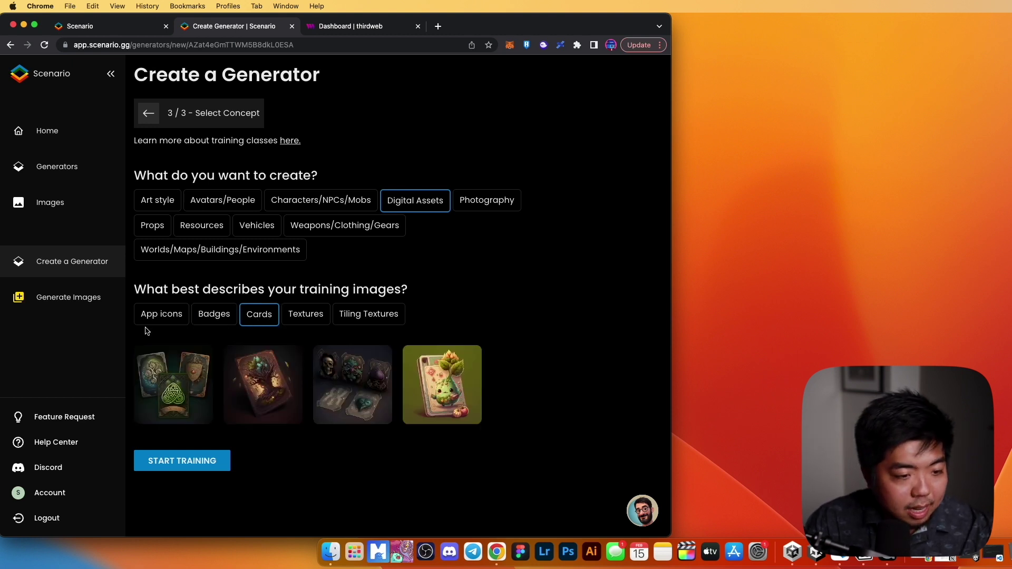
click(196, 226)
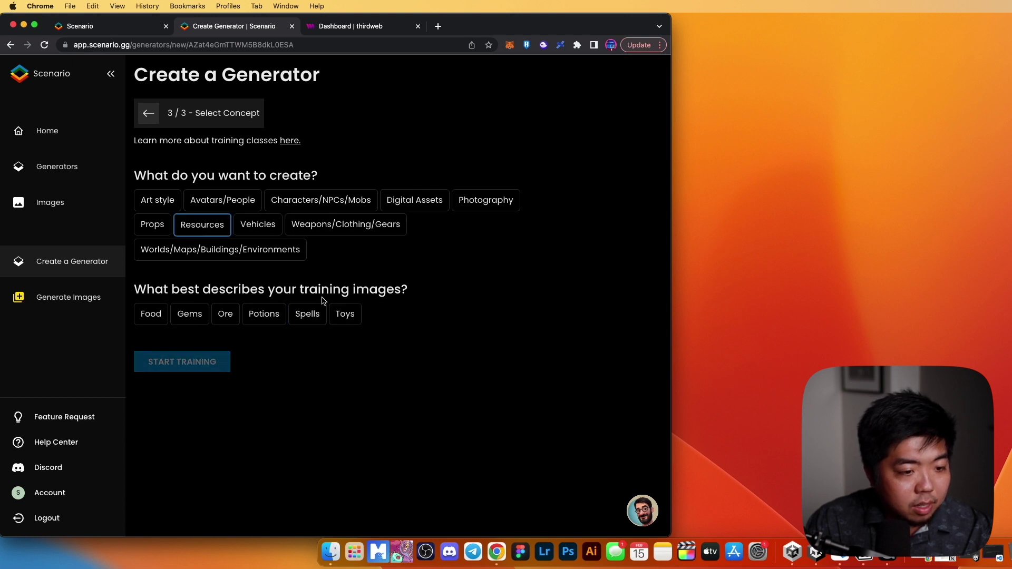
click(351, 315)
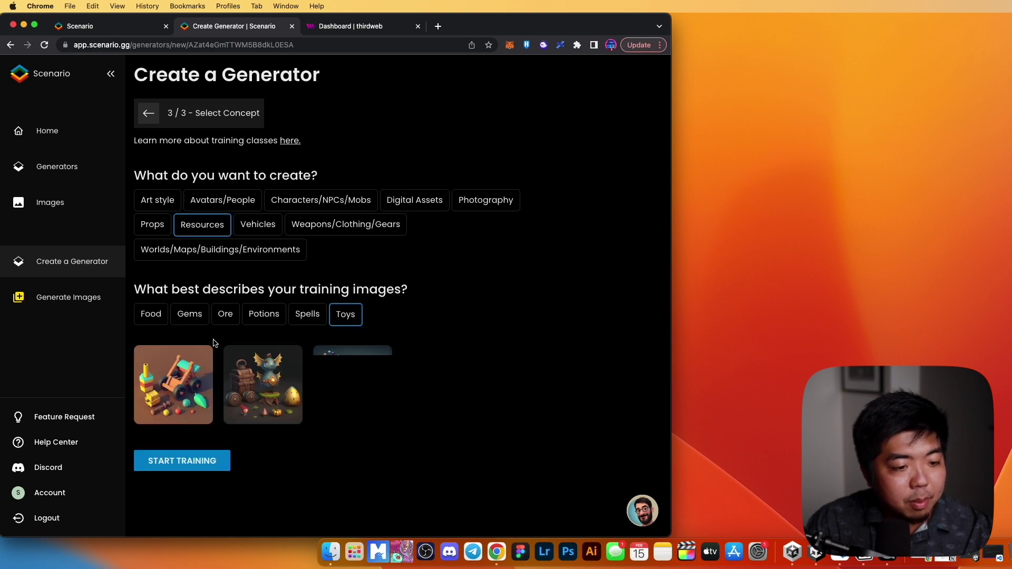
click(188, 316)
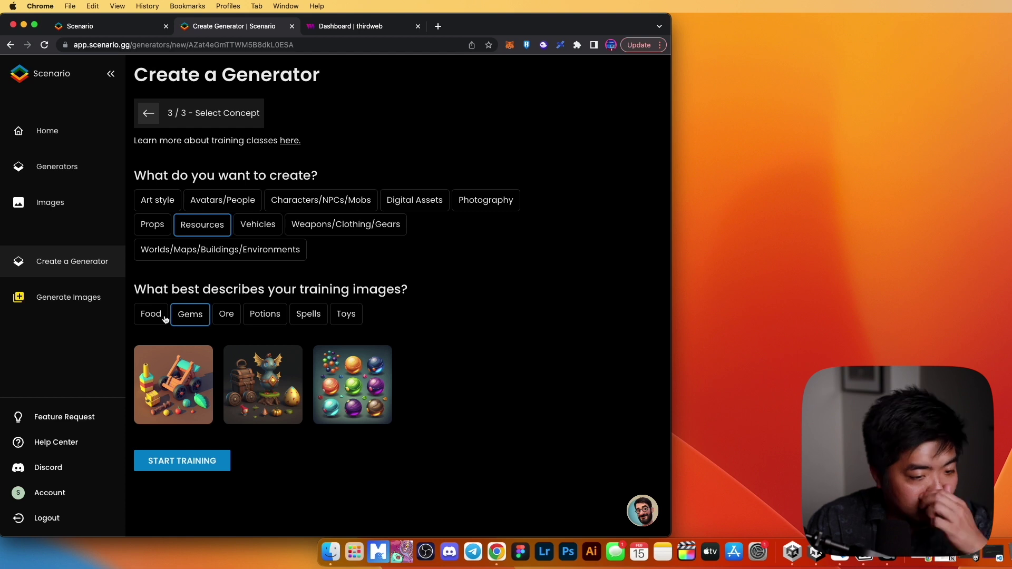
click(266, 315)
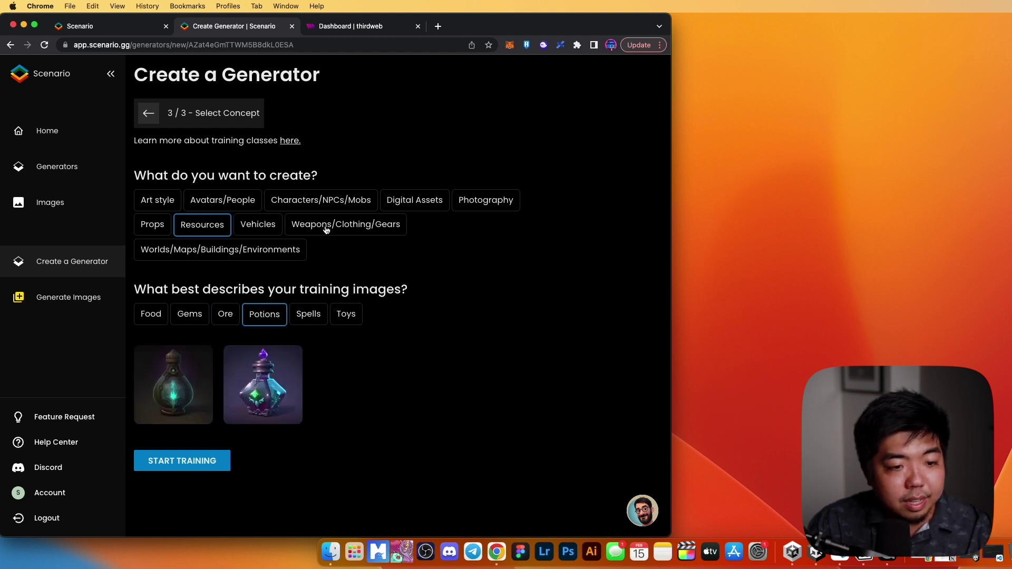
Step: Choose Digital Assets as the concept with Badges as the training image class, and start training the generator
click(161, 232)
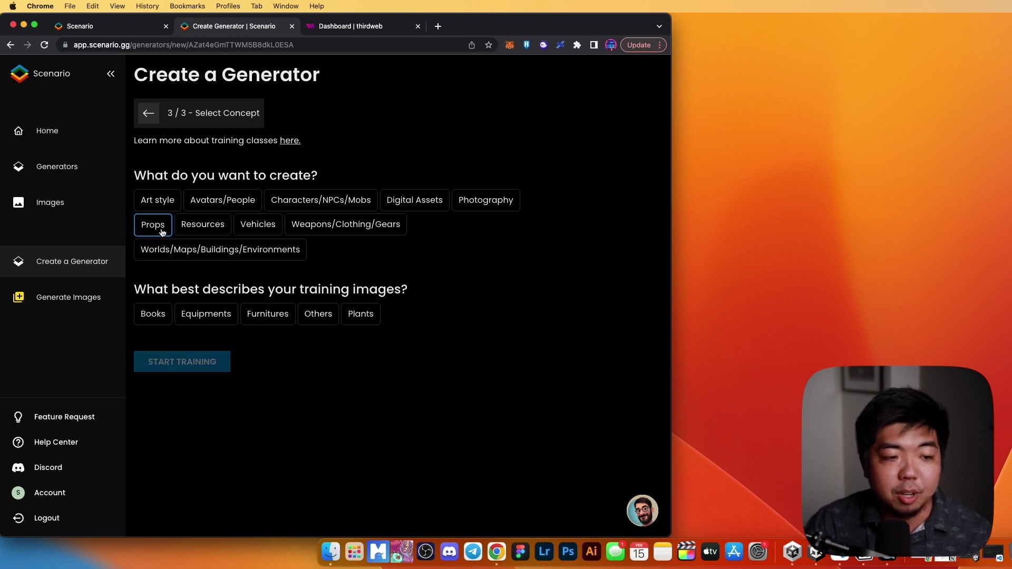
click(430, 204)
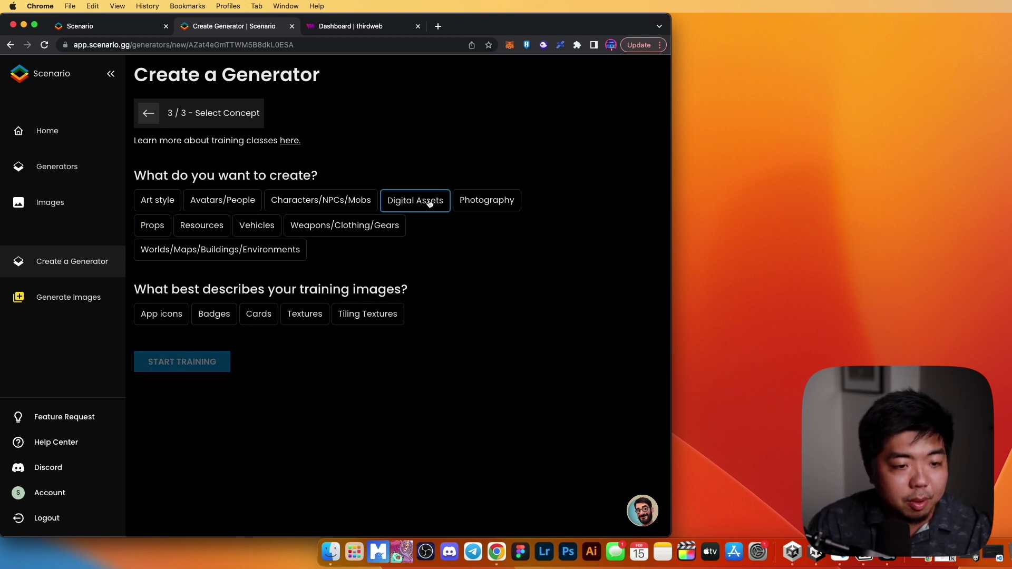
click(225, 319)
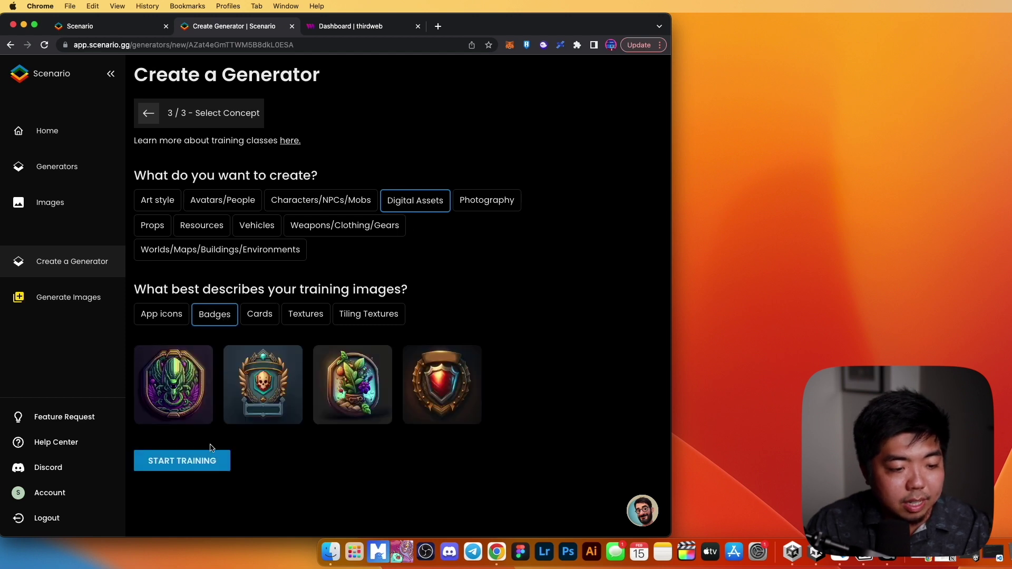
click(206, 463)
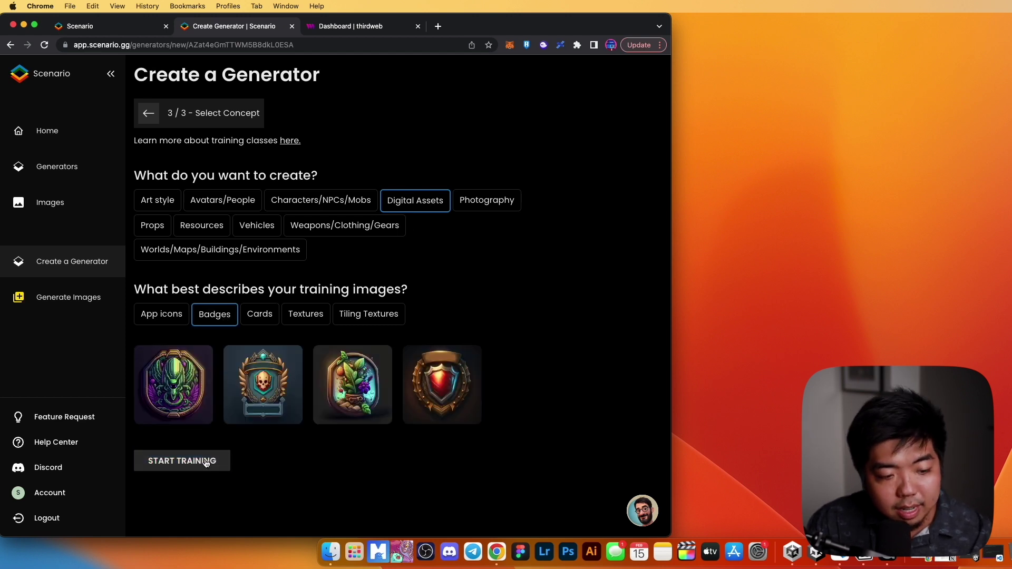
click(206, 462)
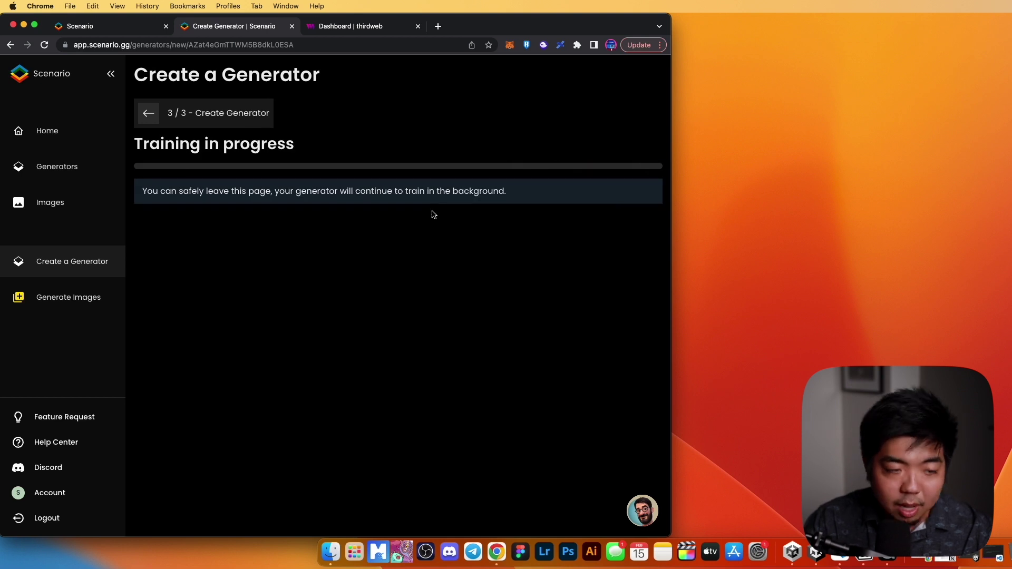
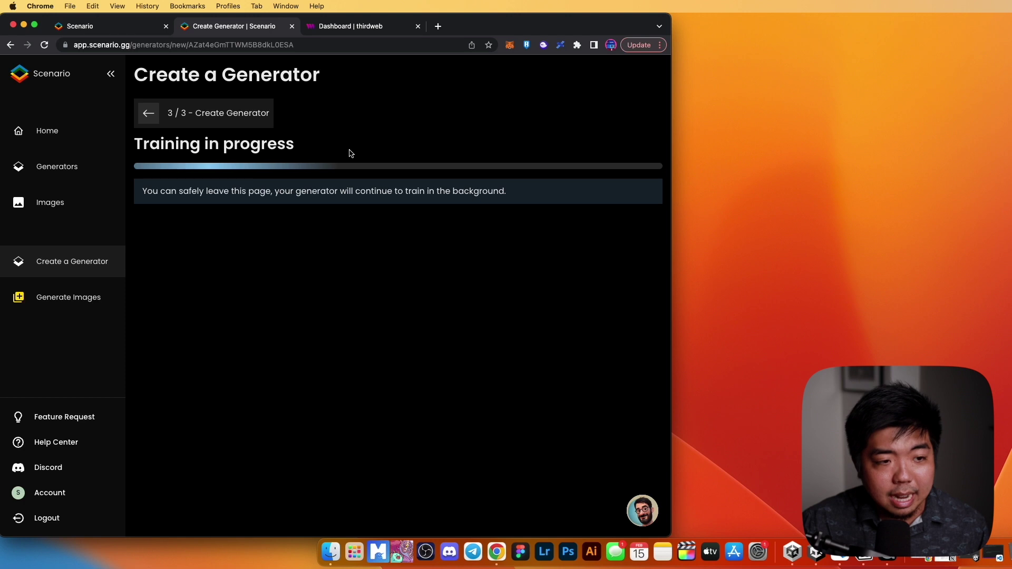
Step: Open the existing Demo Key generator, review its training images and parameters, and go to image generation with it
click(77, 166)
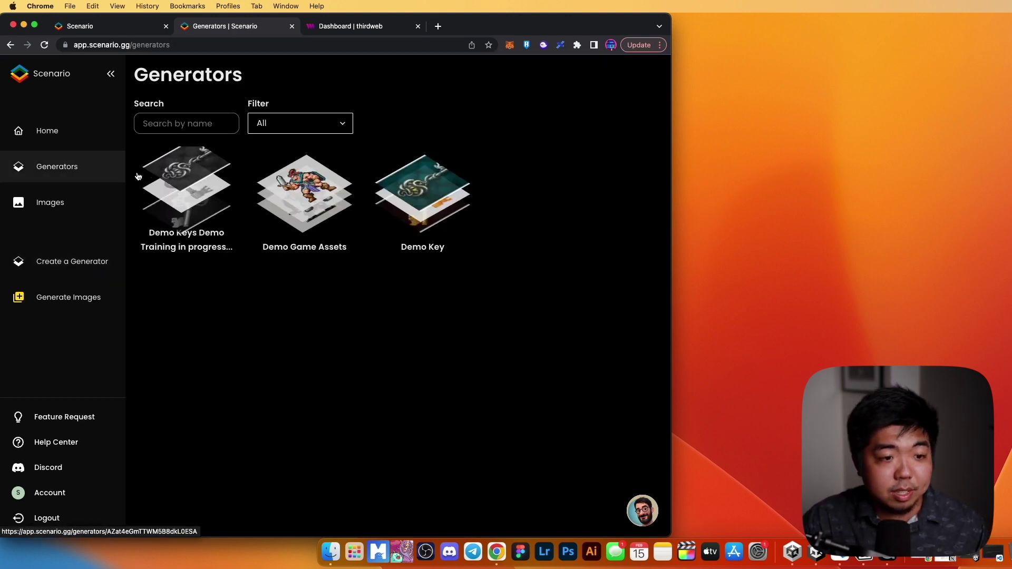
click(437, 189)
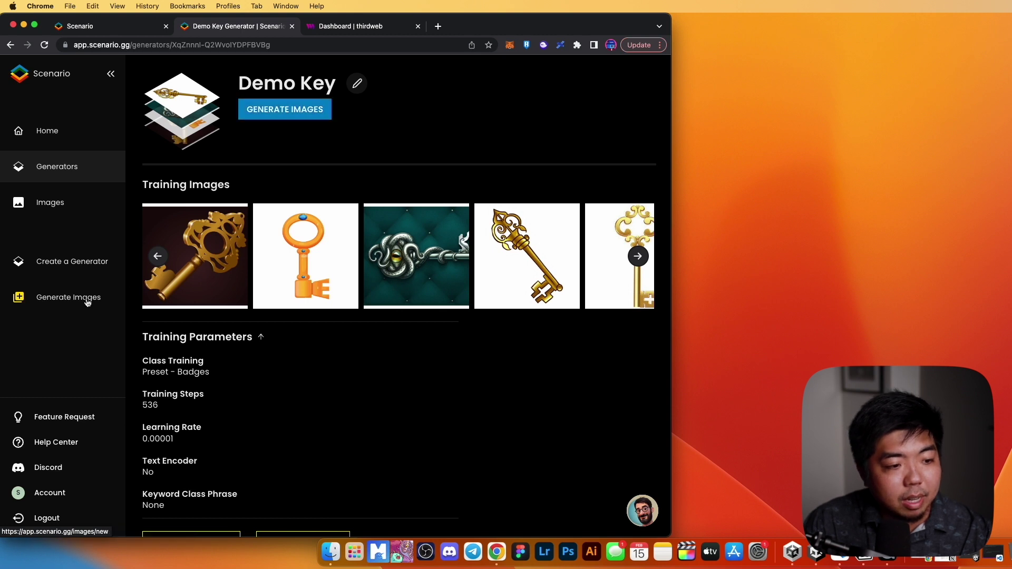
scroll(303, 316, down, 1)
scroll(322, 311, up, 1)
click(315, 112)
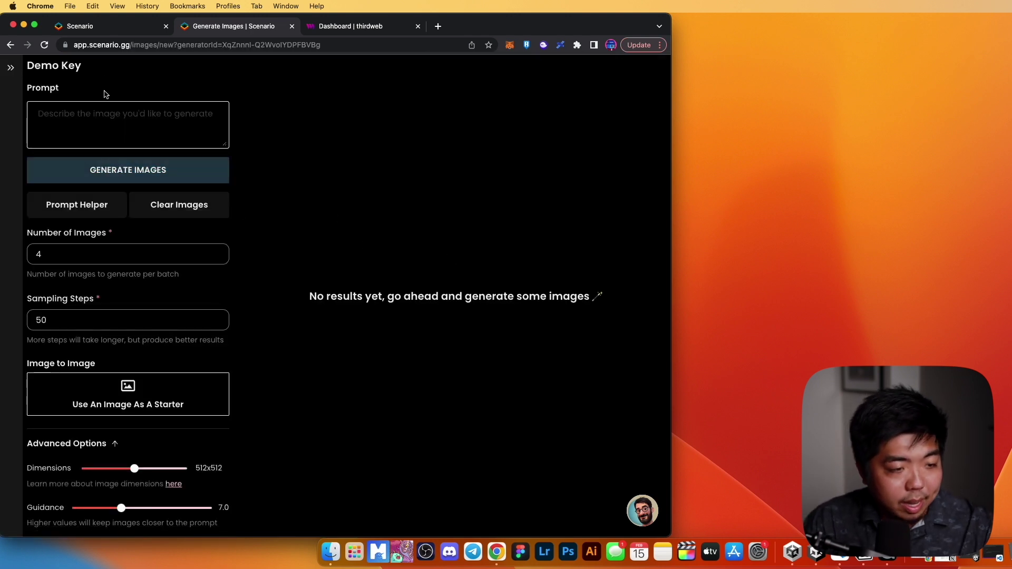
Step: Lower the guidance to 4.0 and generate a batch of 4 images at 50 sampling steps with an empty prompt
click(129, 122)
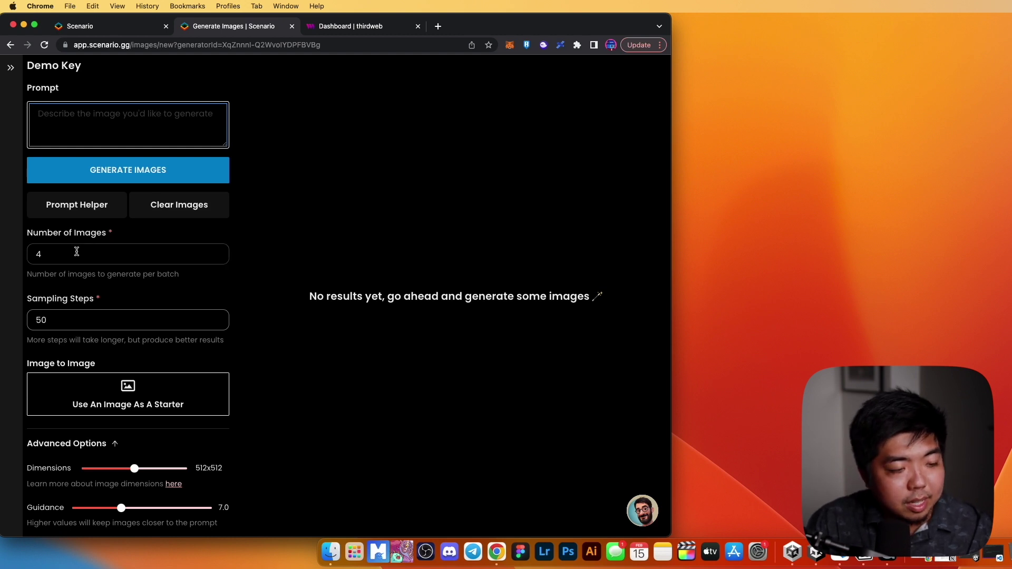
scroll(77, 251, down, 3)
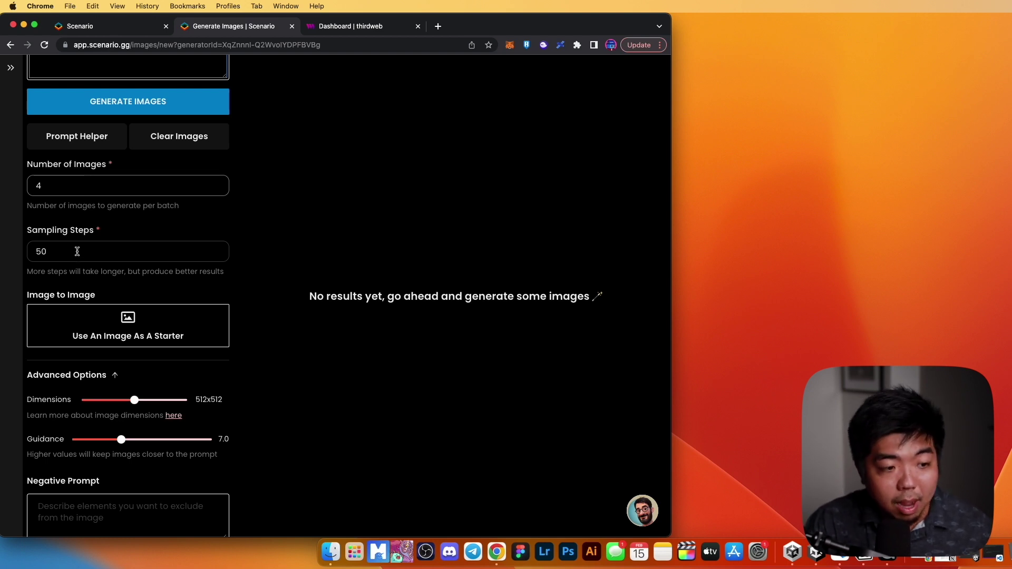
drag(76, 252, 28, 252)
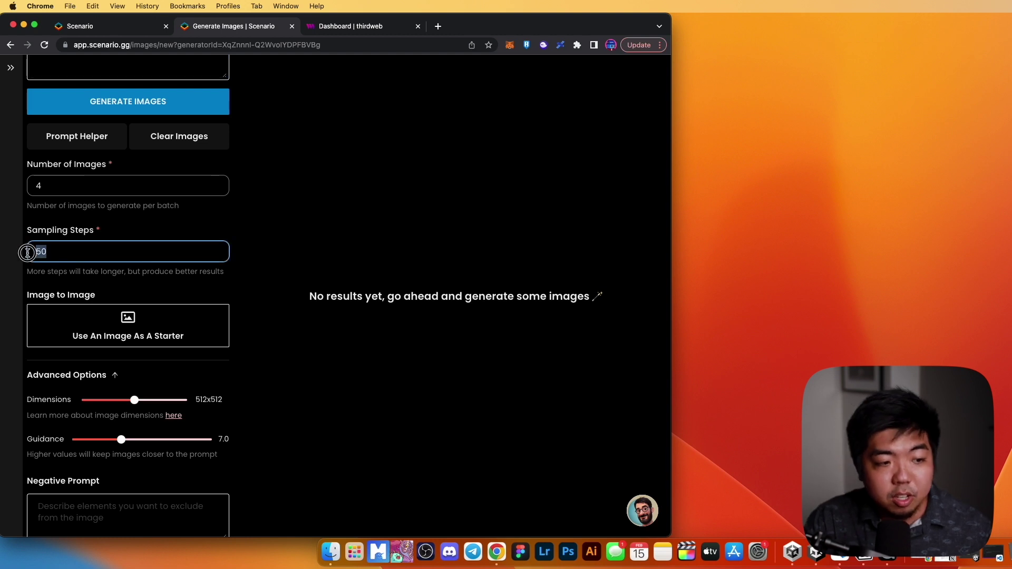
click(134, 252)
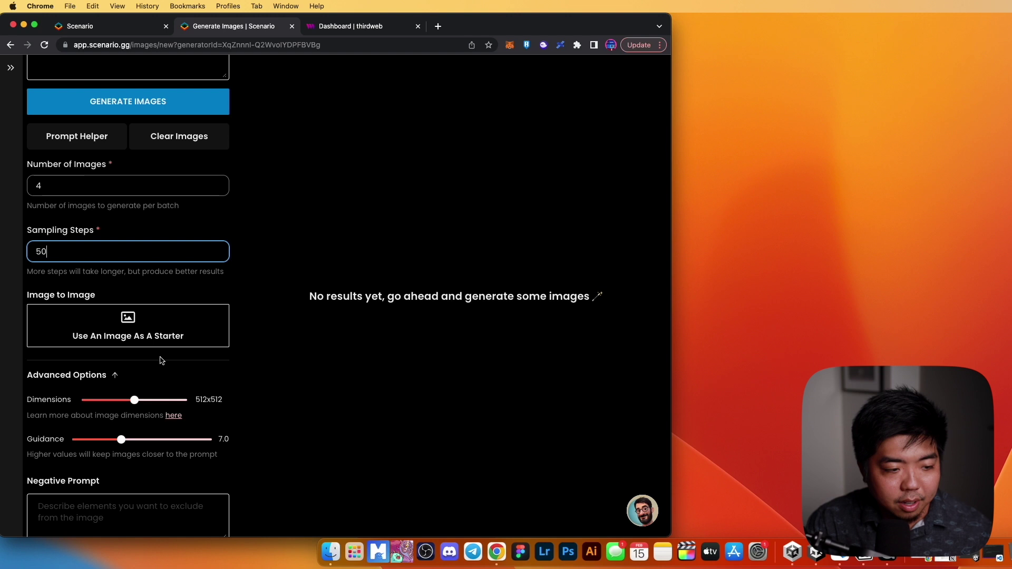
scroll(153, 348, down, 1)
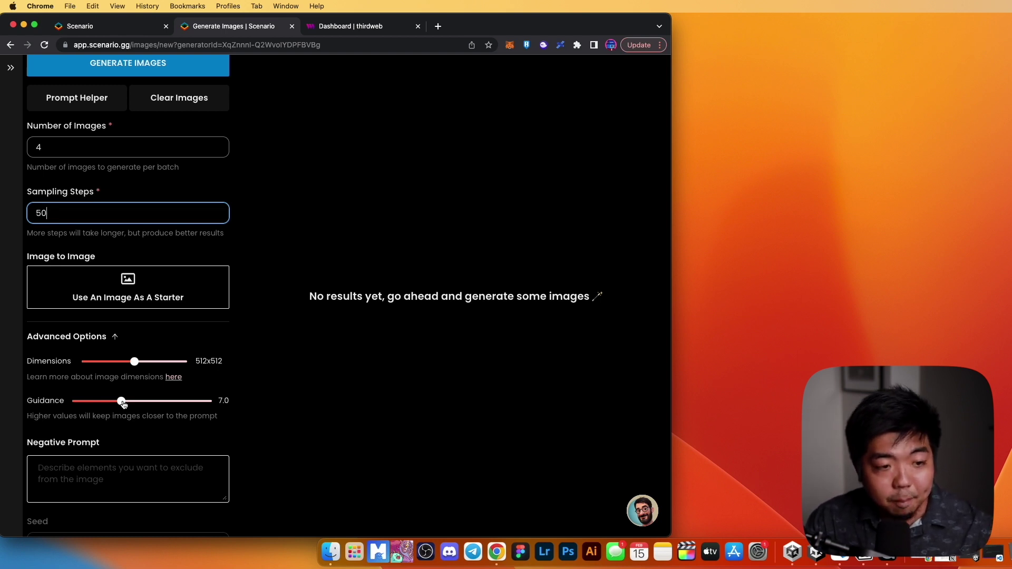
drag(123, 403, 101, 410)
scroll(135, 447, down, 1)
scroll(135, 444, up, 5)
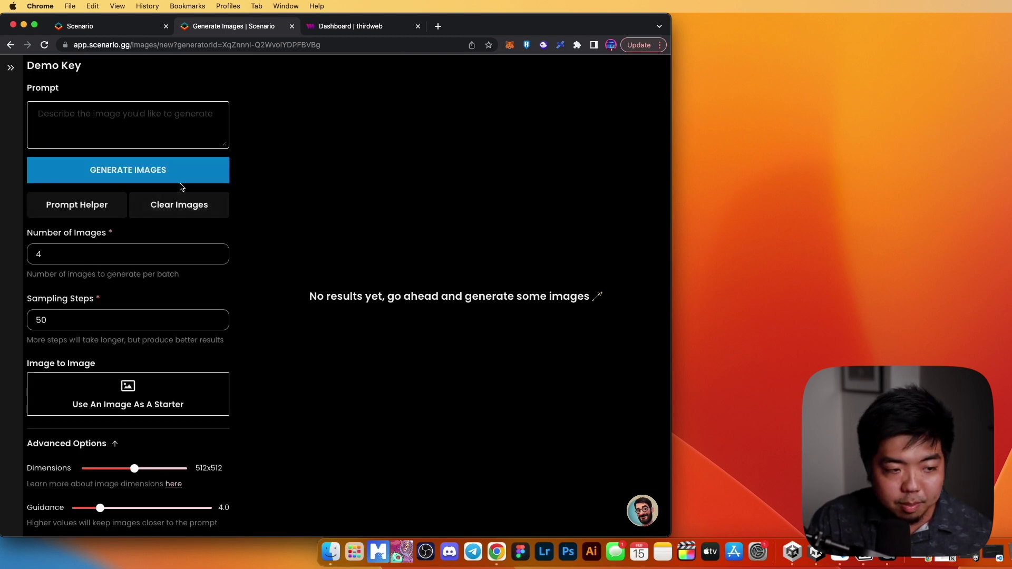
click(112, 176)
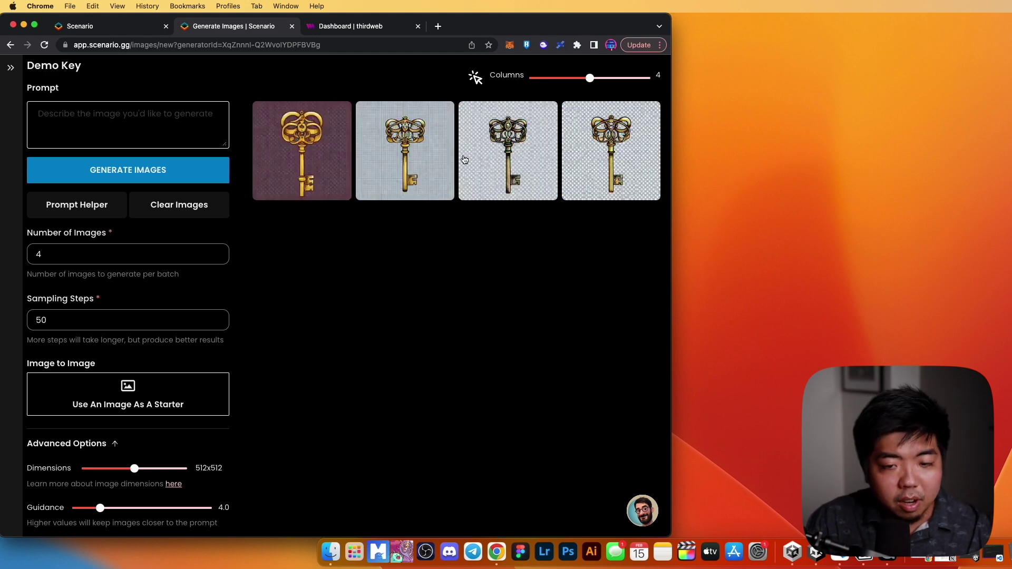
Step: Look through the generated key images one by one at full size and return to the generation page
click(311, 159)
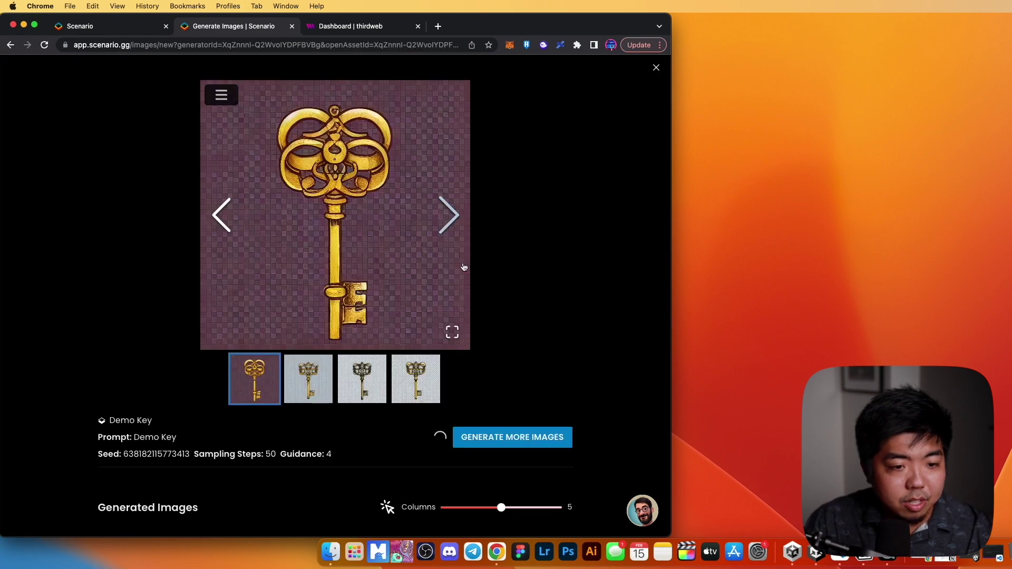
click(448, 218)
click(448, 215)
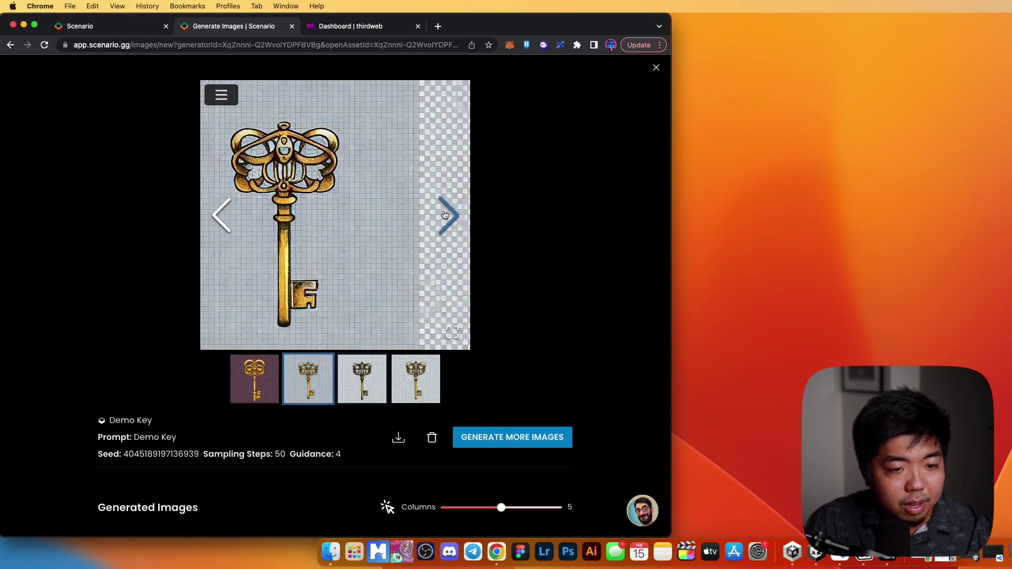
click(448, 215)
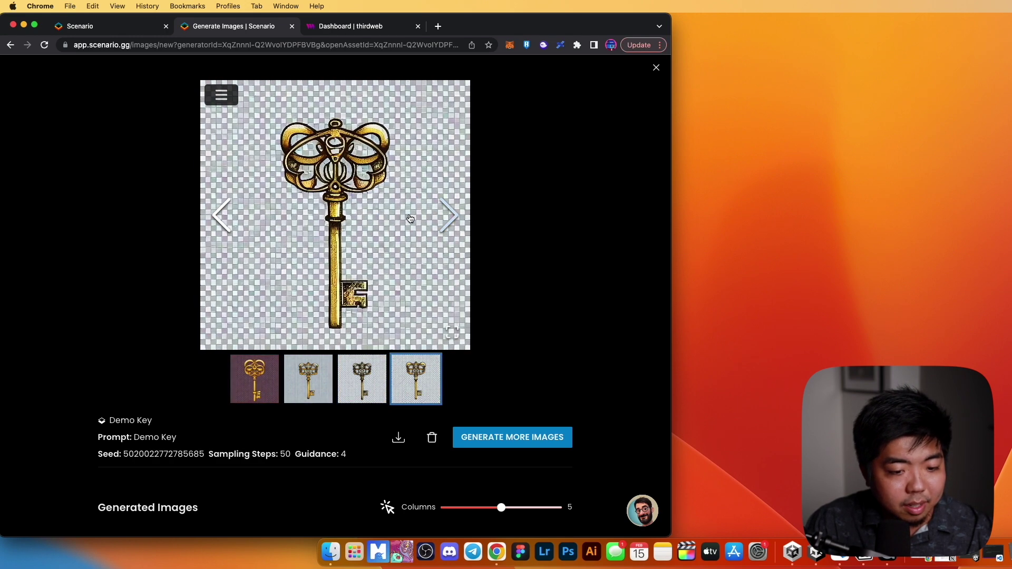
click(657, 67)
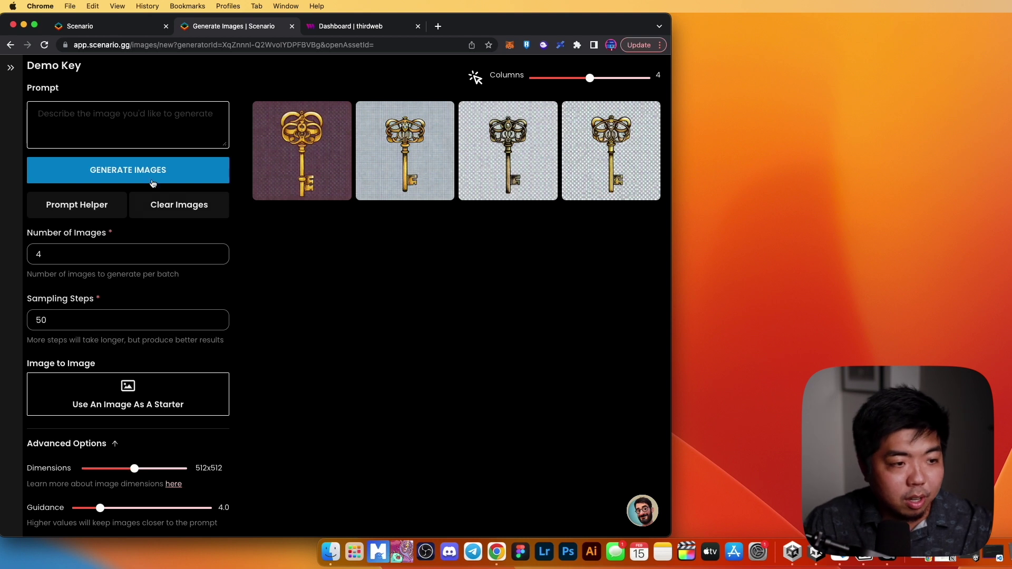
Step: Add "Gold key" as the prompt for the Demo Key generator
click(148, 127)
text(Si)
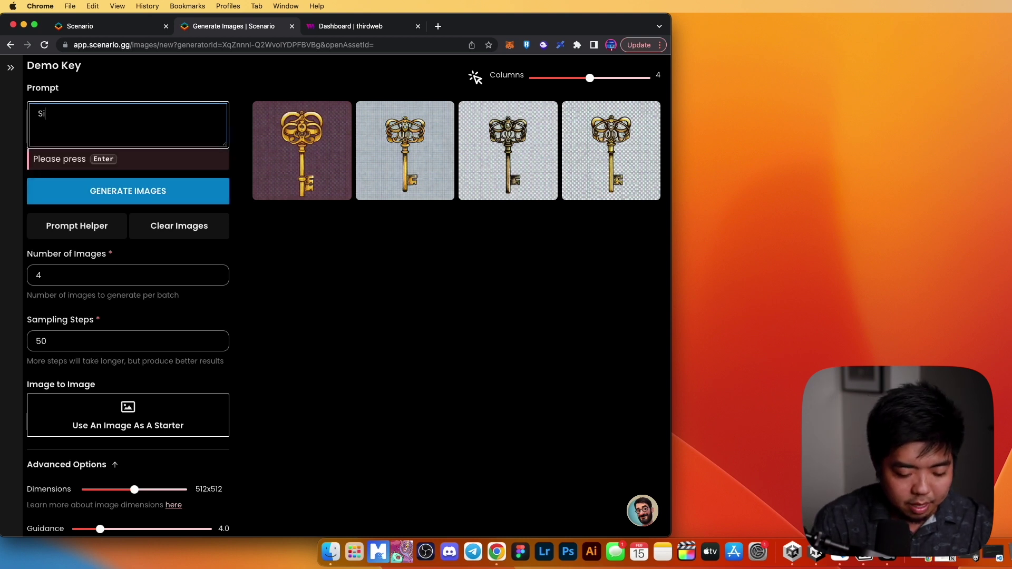
key(BackSpace)
key(BackSpace)
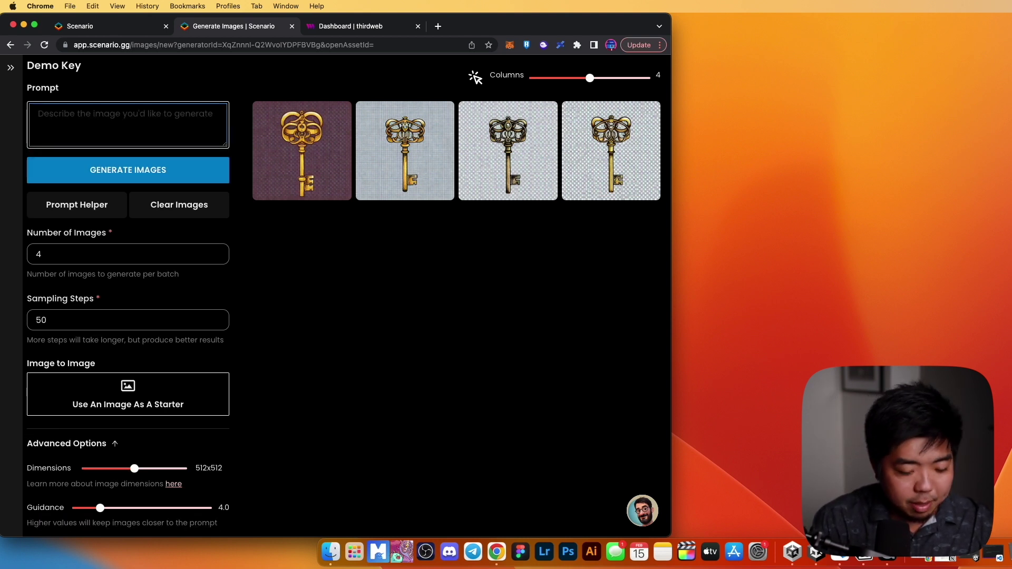
text(Gold)
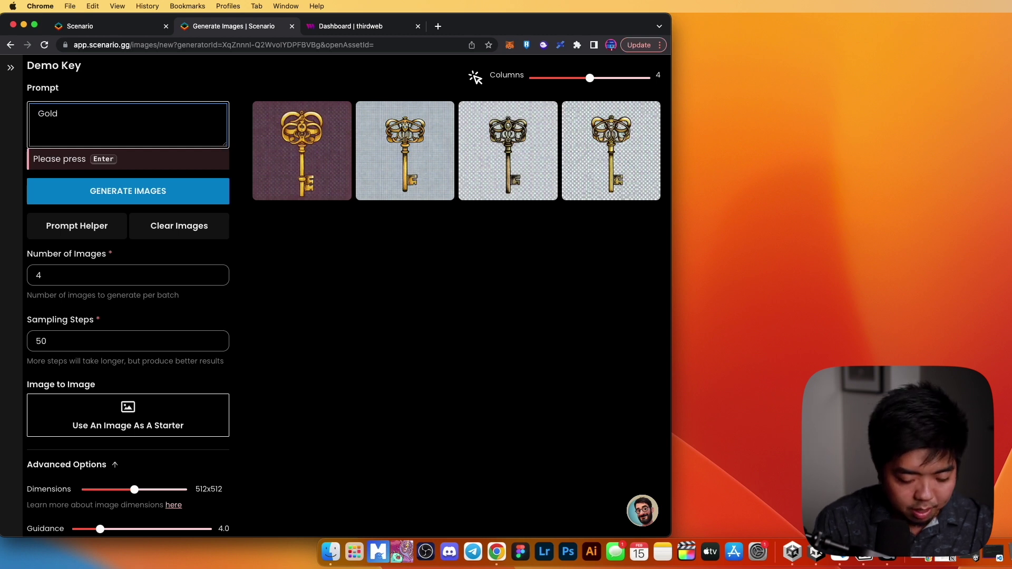
text( key)
key(Return)
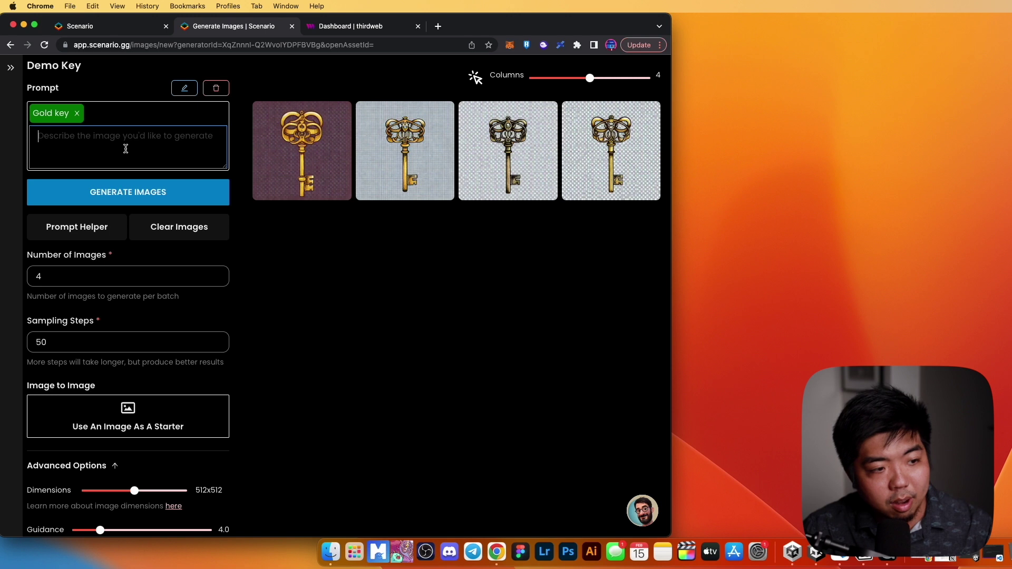
Step: Set the sampling steps to 150 and the guidance to 2.5, and generate a new batch from the prompt
double_click(35, 334)
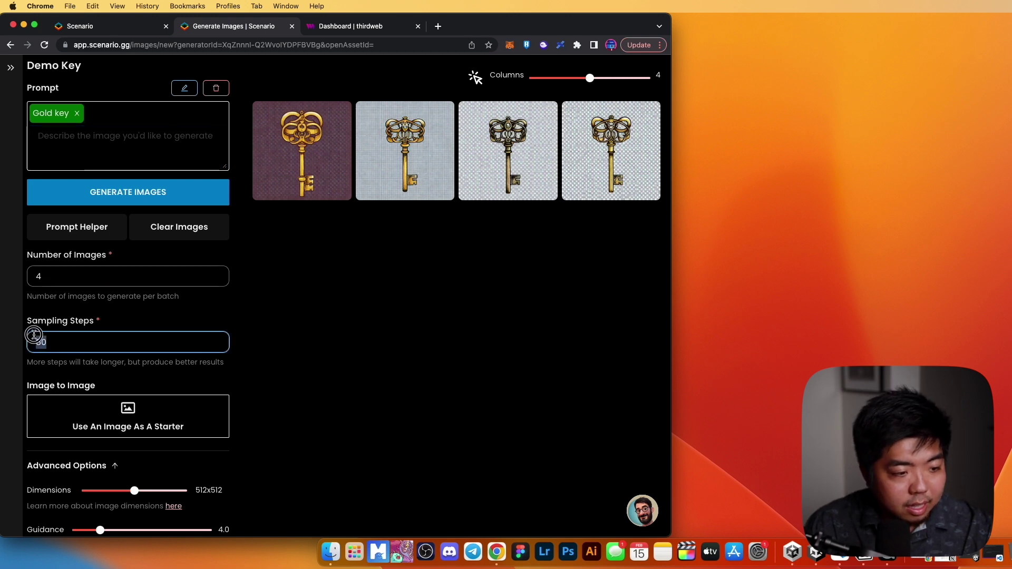
text(150)
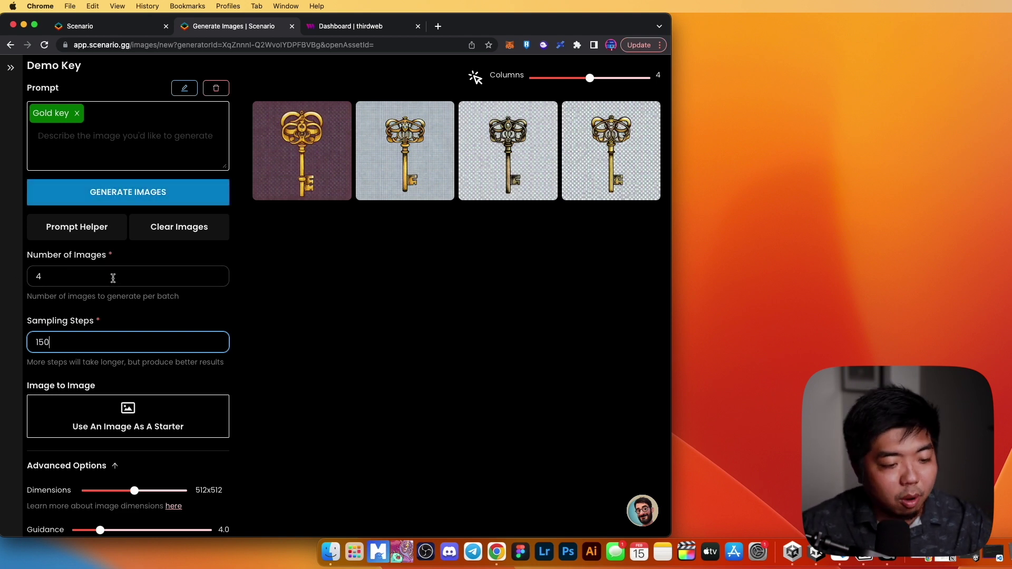
scroll(112, 336, down, 5)
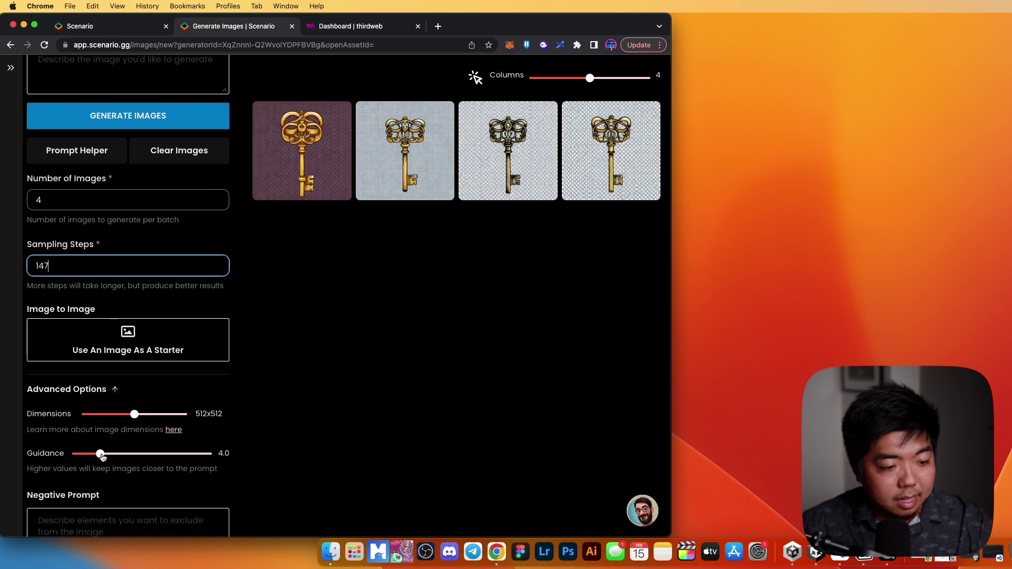
drag(101, 458, 89, 458)
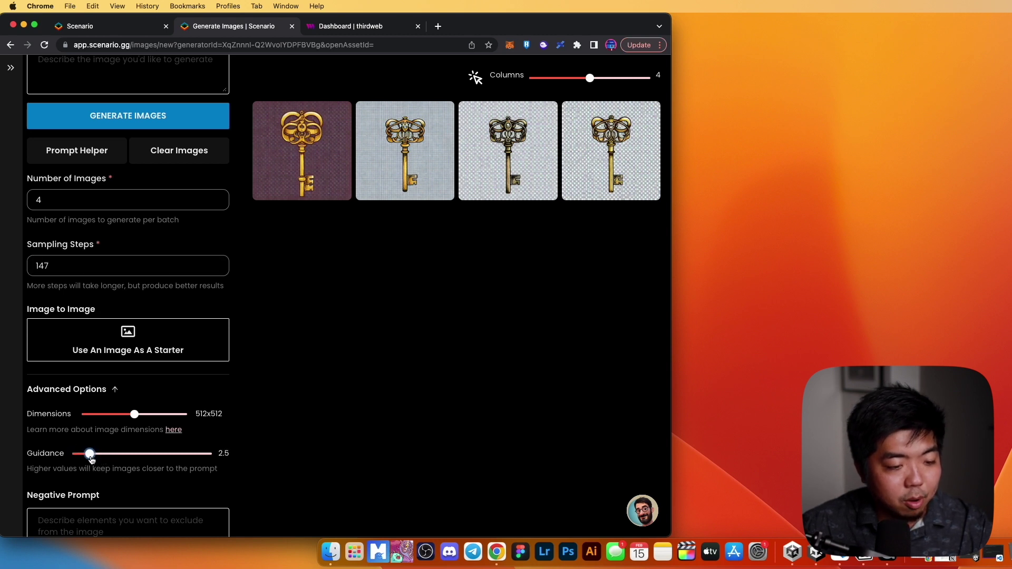
scroll(137, 430, up, 3)
click(127, 190)
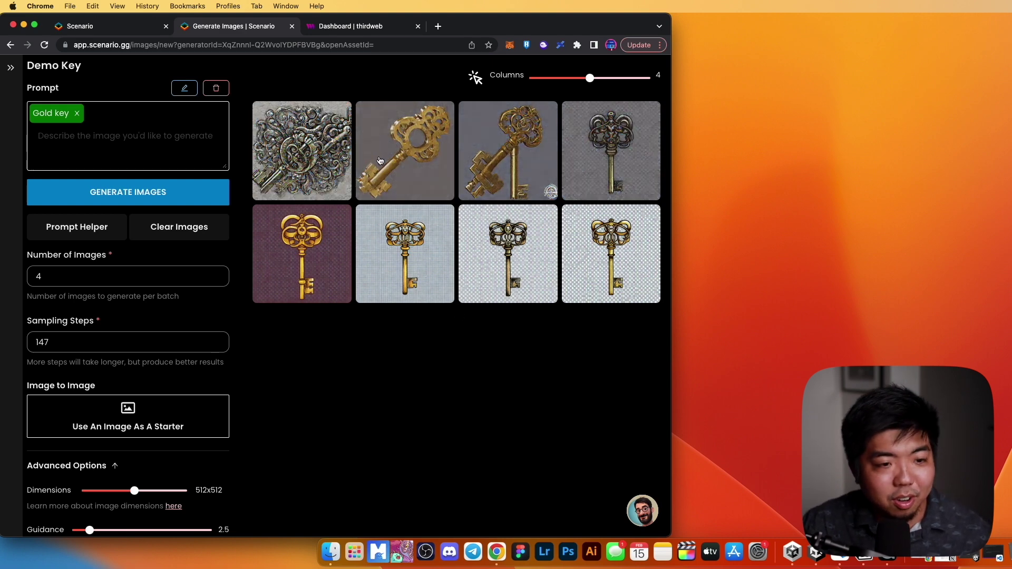
Step: Inspect each image of the new Gold key batch at full size, compare the designs, and close the viewer
click(332, 156)
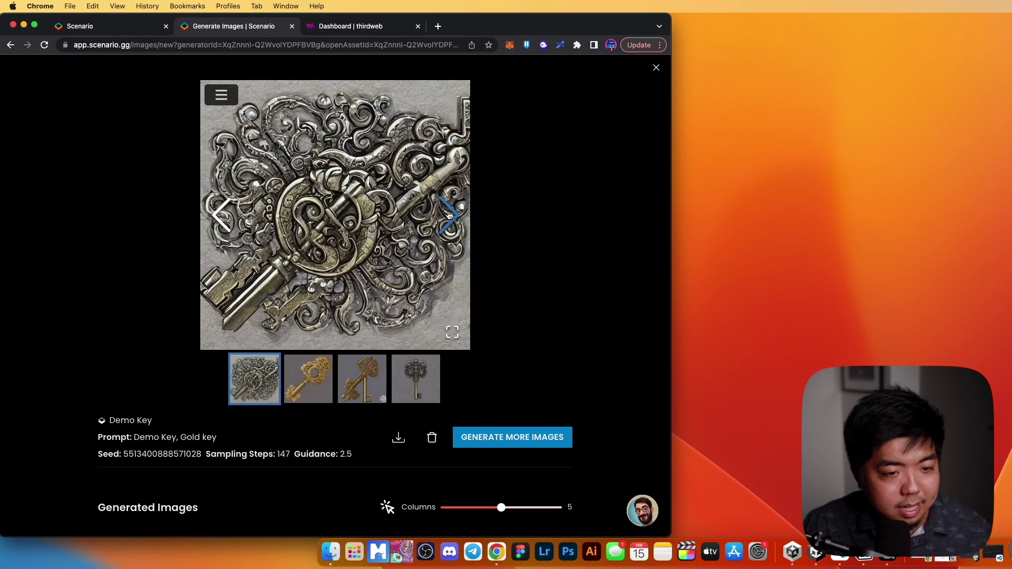
click(449, 216)
click(448, 216)
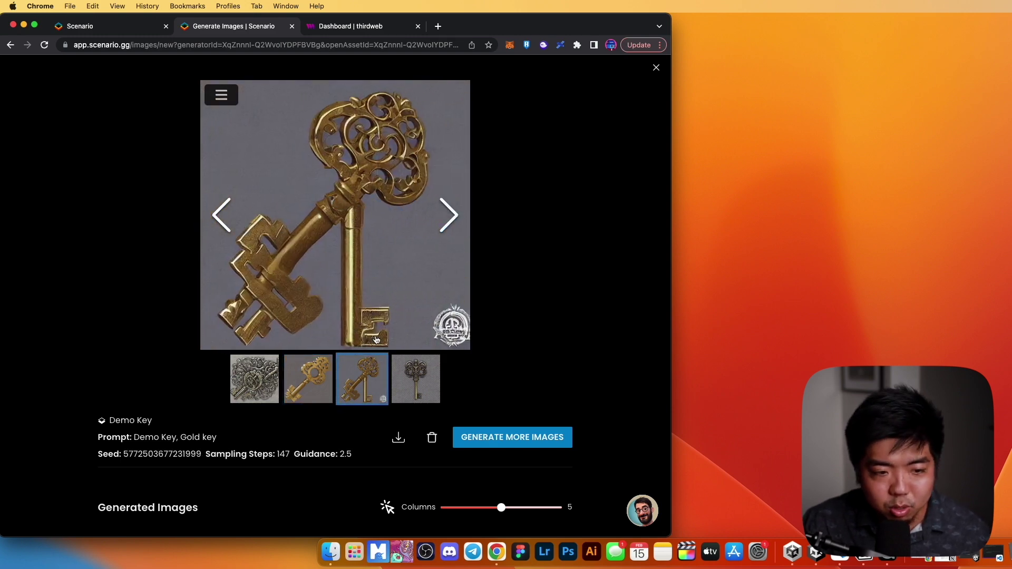
click(221, 216)
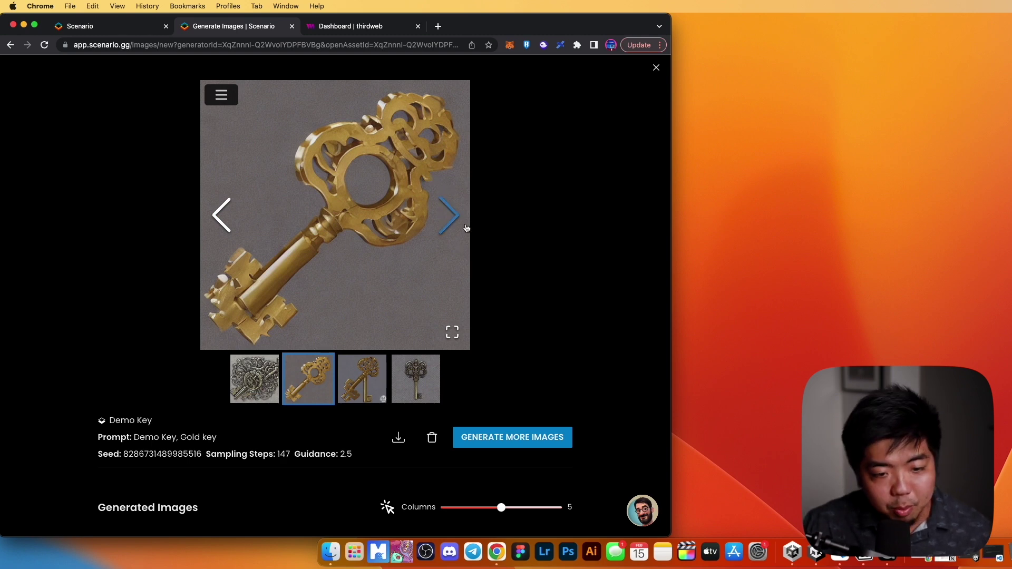
click(447, 217)
click(447, 218)
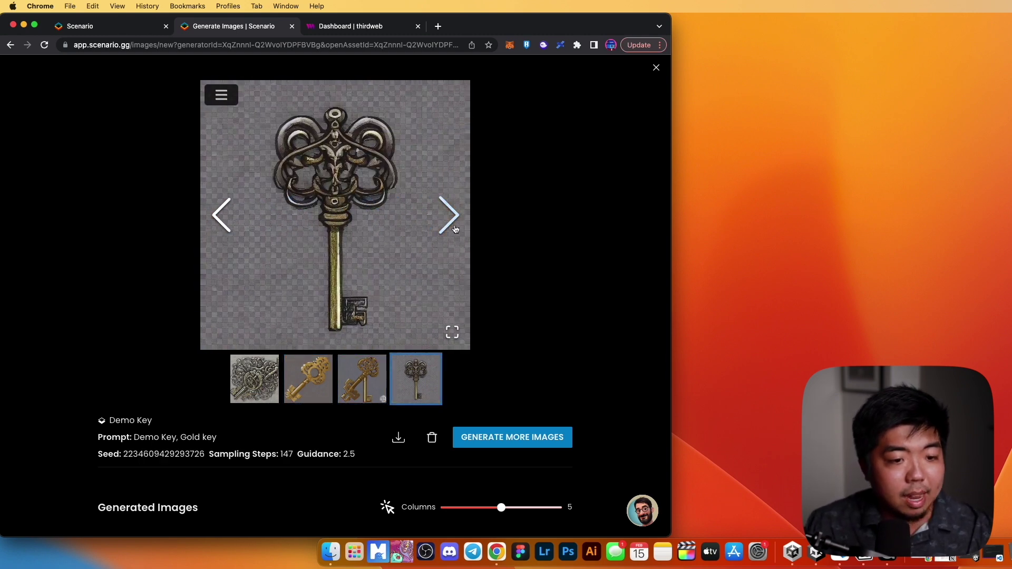
click(656, 70)
Step: Raise the guidance to 15.0 for the Gold key prompt
scroll(152, 380, down, 5)
click(174, 394)
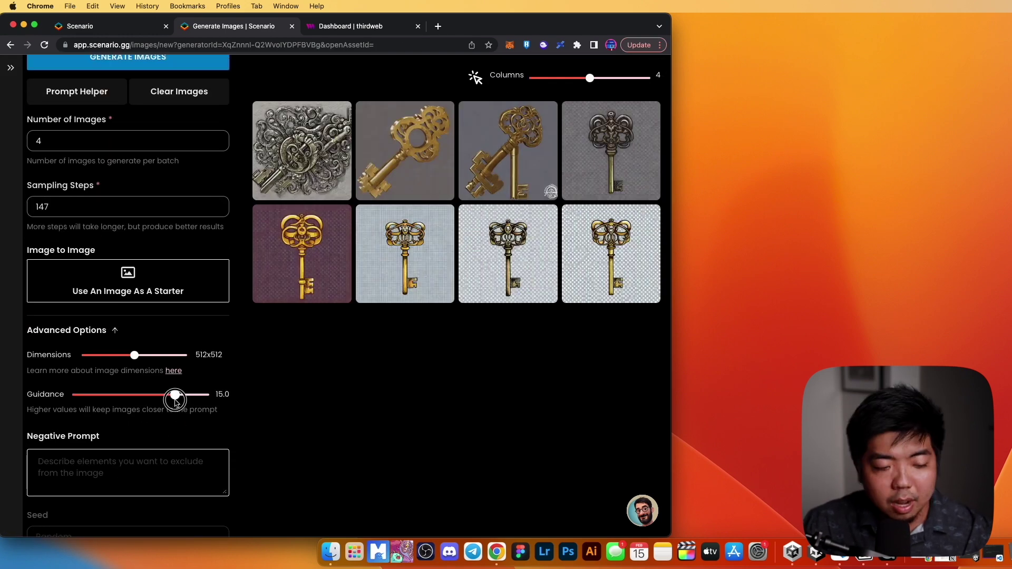
scroll(185, 405, up, 5)
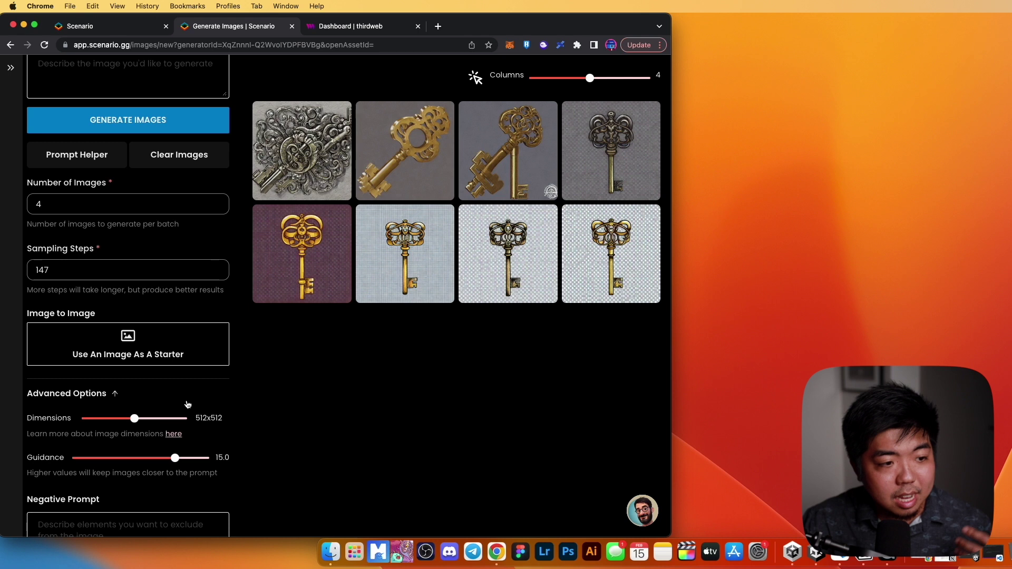
Step: Set the sampling steps to 150 and generate another batch of Gold key images
click(92, 343)
key(BackSpace)
text(5)
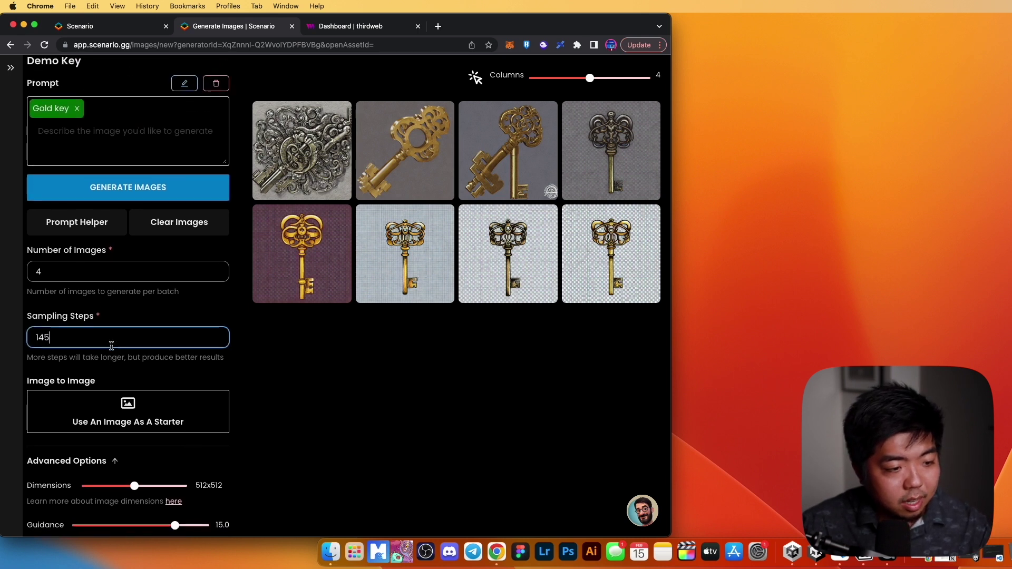
scroll(93, 343, down, 2)
key(super+a)
text(15)
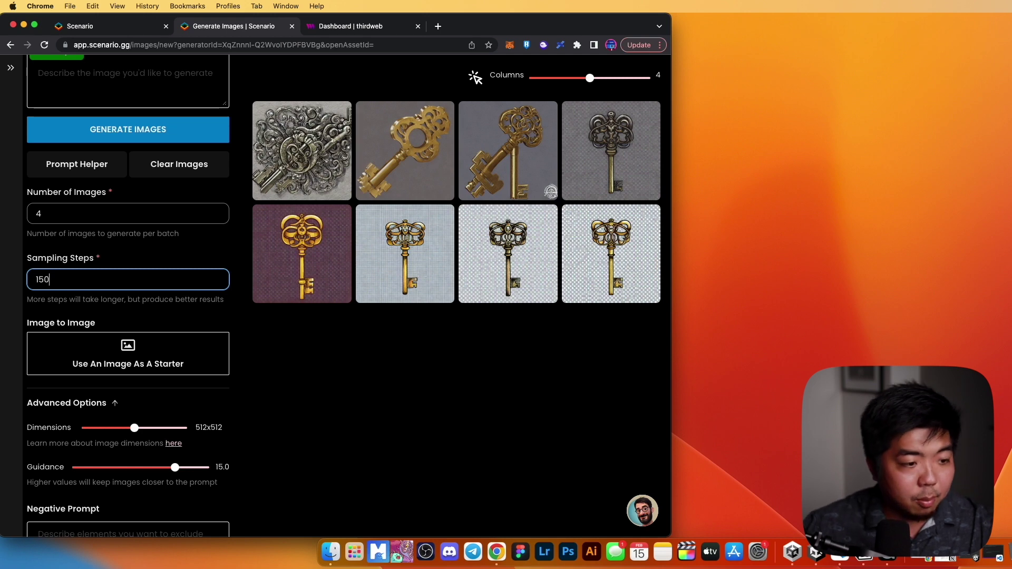
text(0)
scroll(125, 184, up, 2)
click(129, 190)
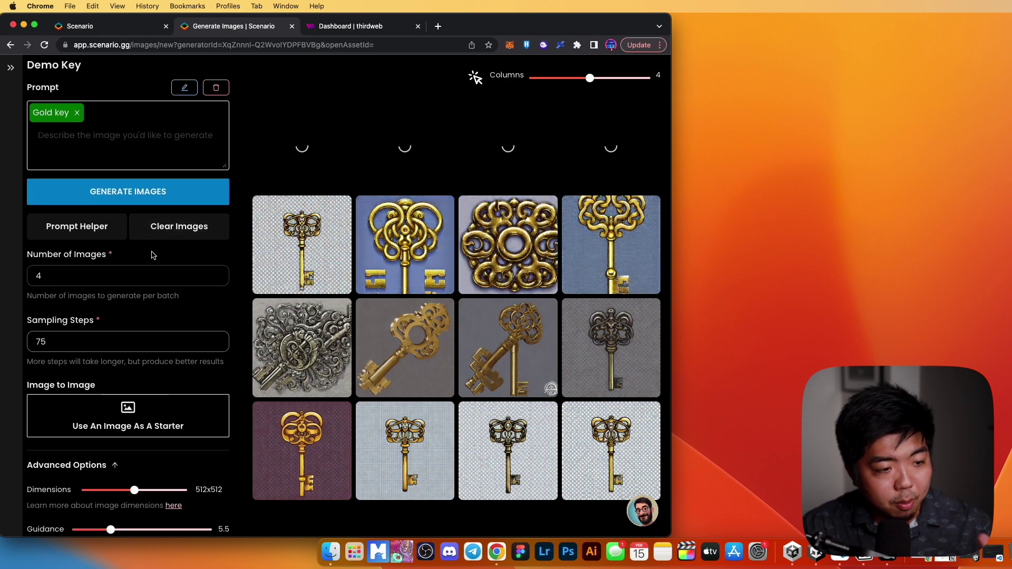
scroll(152, 255, down, 5)
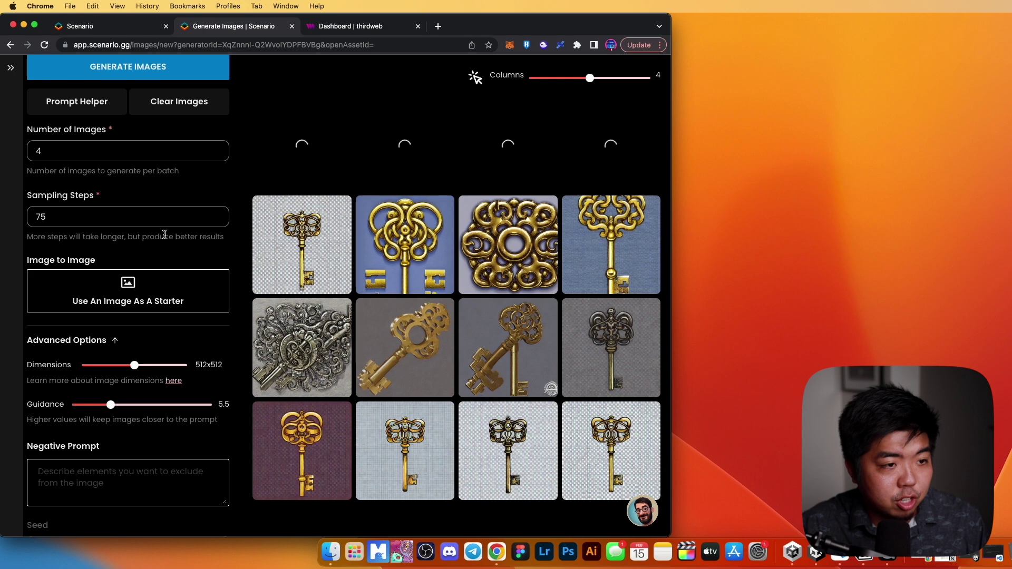
scroll(163, 241, up, 5)
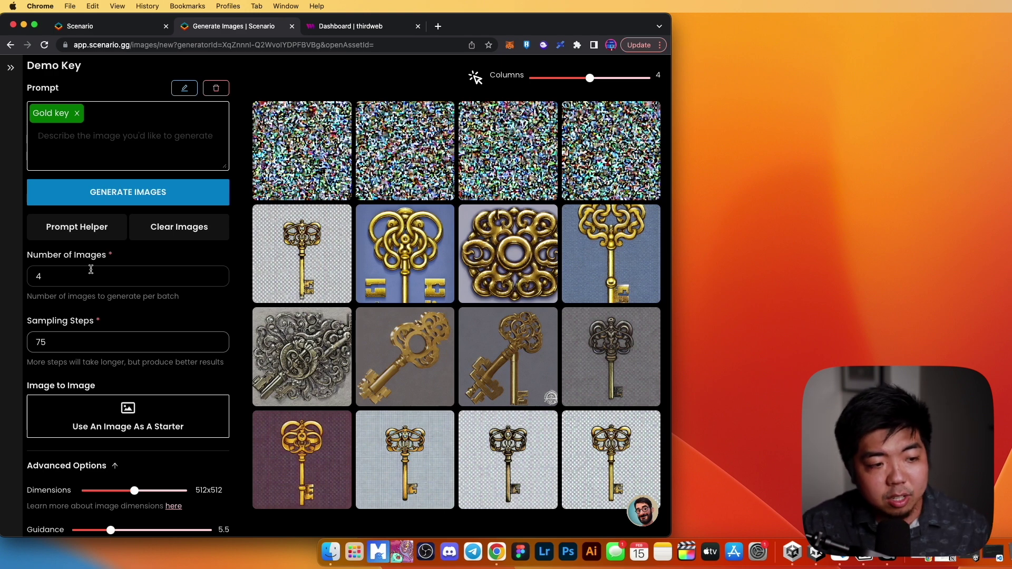
scroll(135, 264, down, 5)
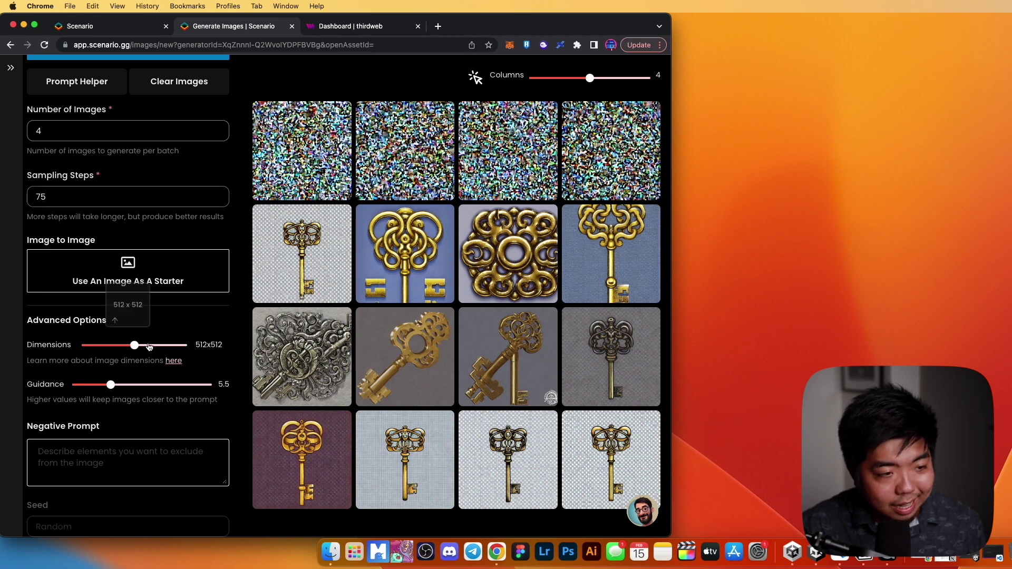
scroll(149, 349, up, 2)
scroll(147, 337, up, 1)
scroll(146, 327, down, 2)
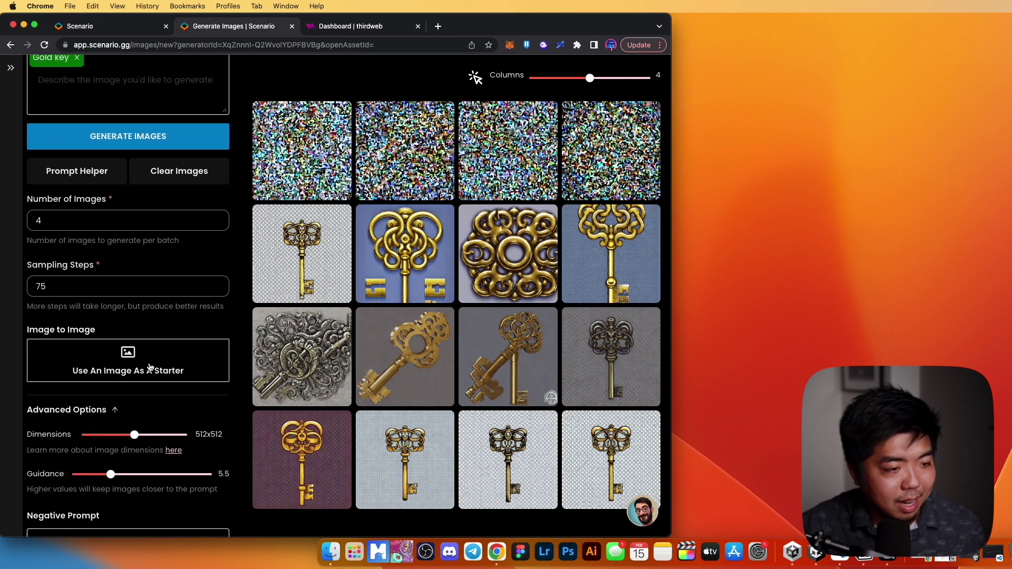
scroll(152, 342, up, 4)
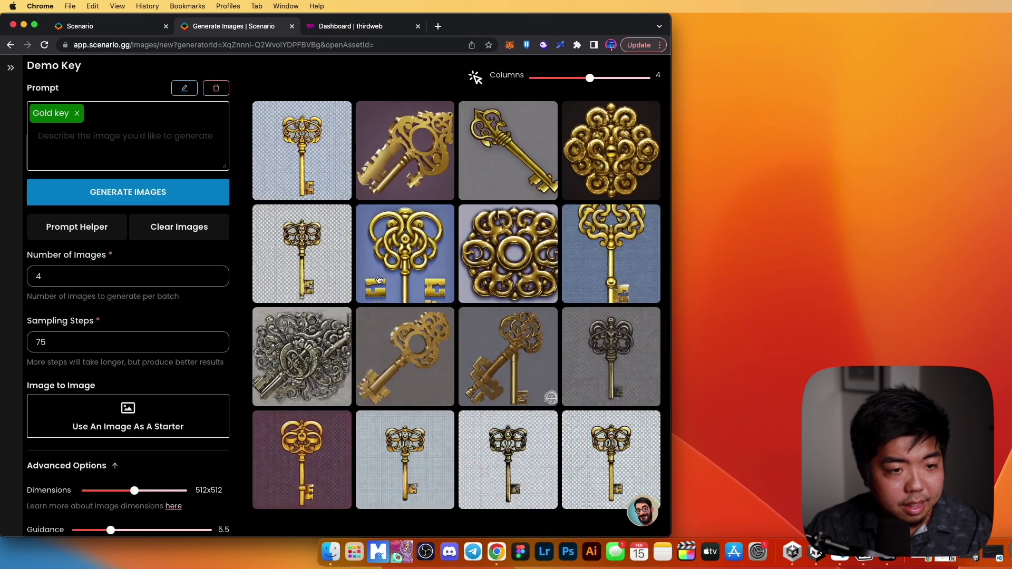
Step: Open the upright gold key from the newest batch and use Refine to make it the image-to-image source
click(318, 429)
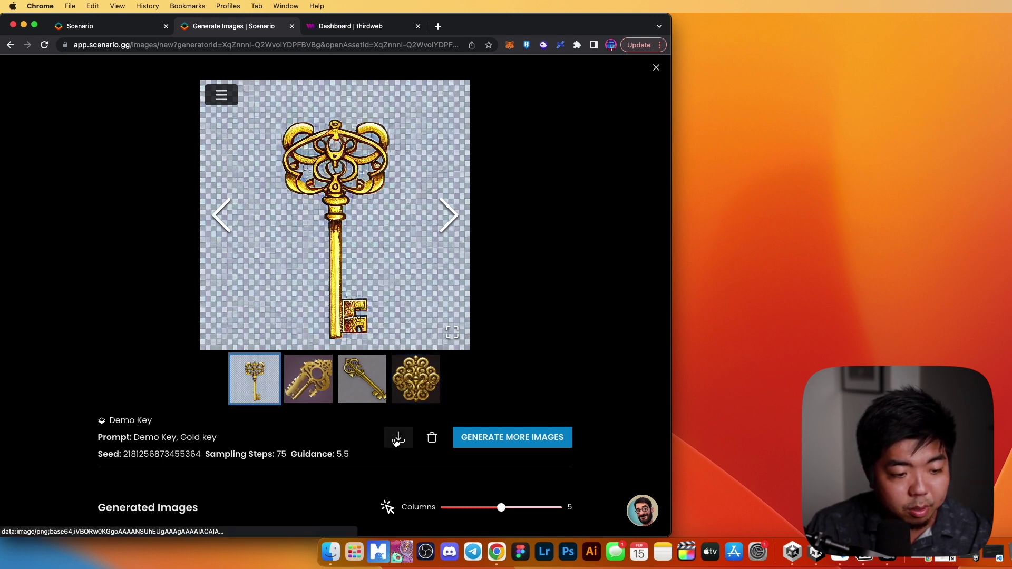
click(226, 101)
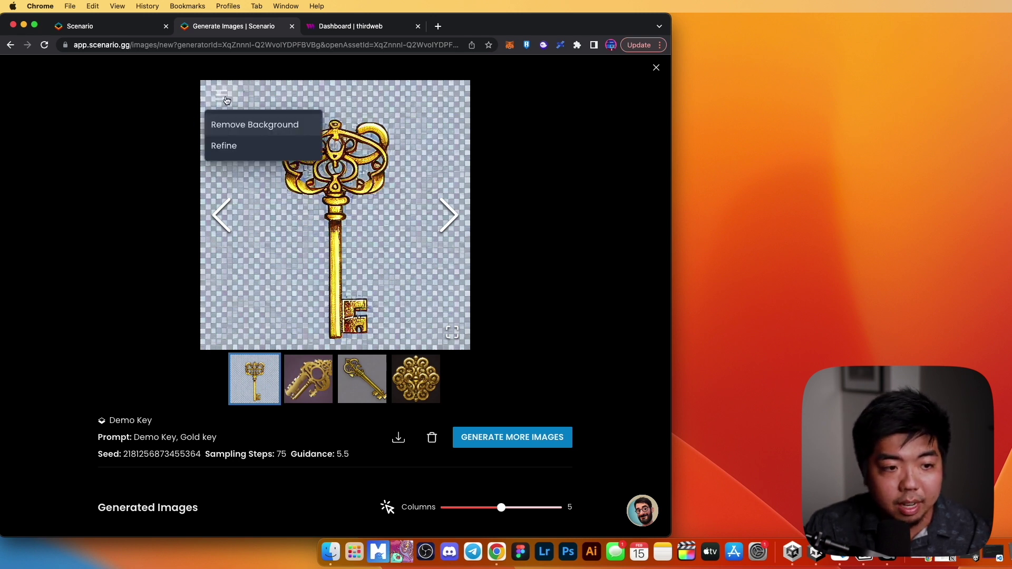
click(228, 148)
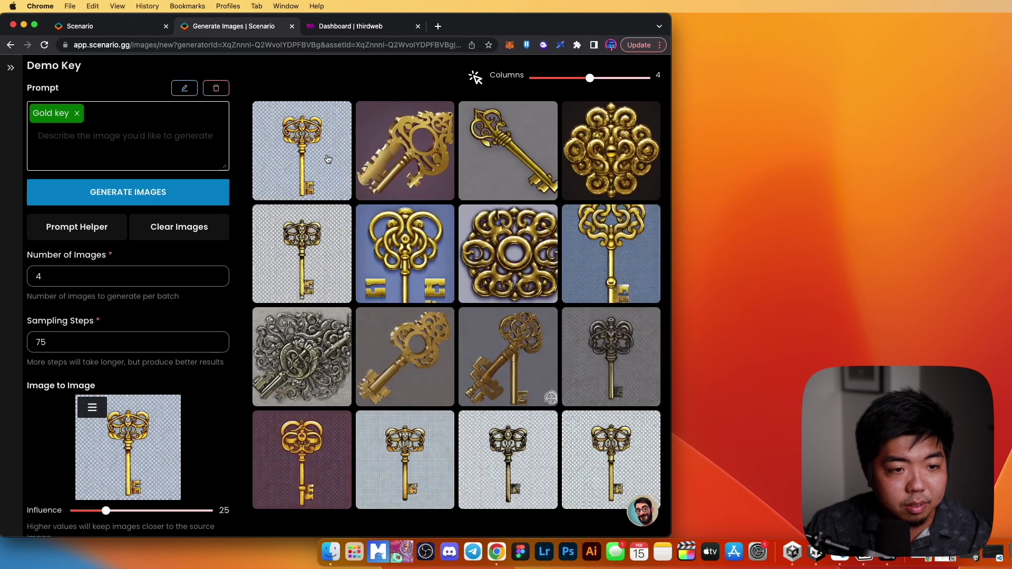
Step: Set the sampling steps to 125 and generate variations of the source key image
scroll(152, 470, down, 2)
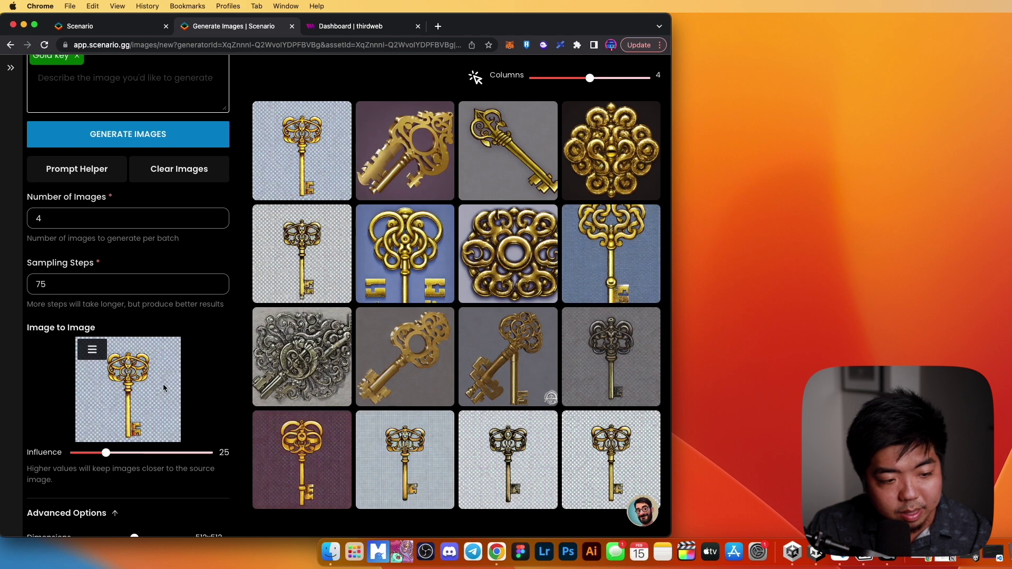
scroll(120, 425, up, 2)
click(99, 342)
double_click(36, 337)
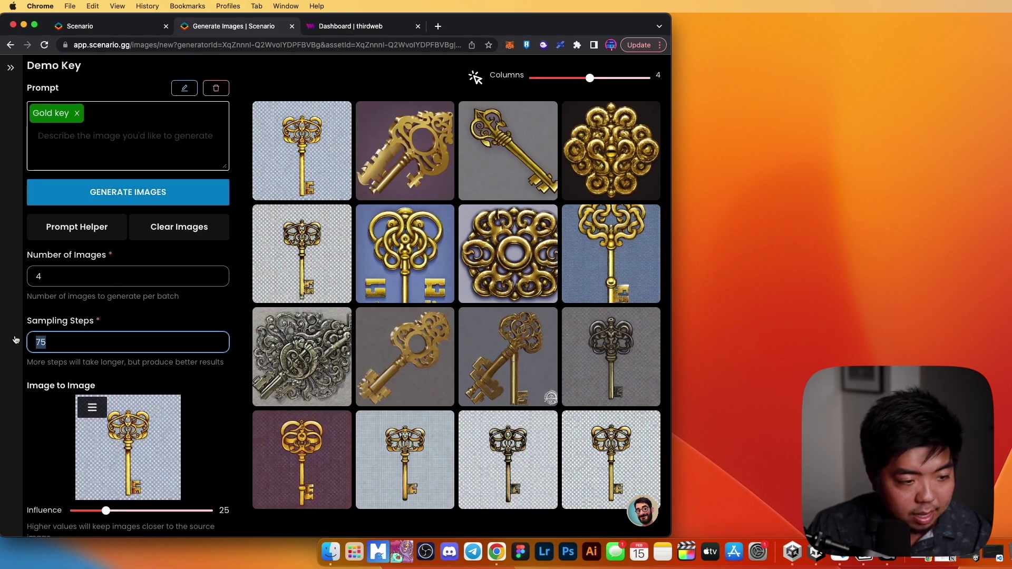
click(118, 198)
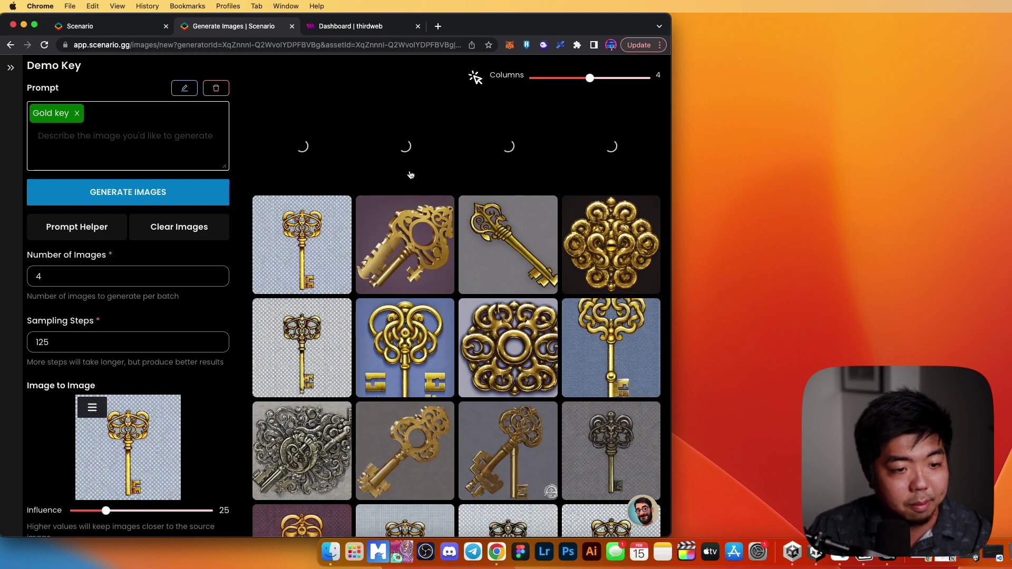
Step: Compare the four refined key variations at full size and return to the second one
click(307, 148)
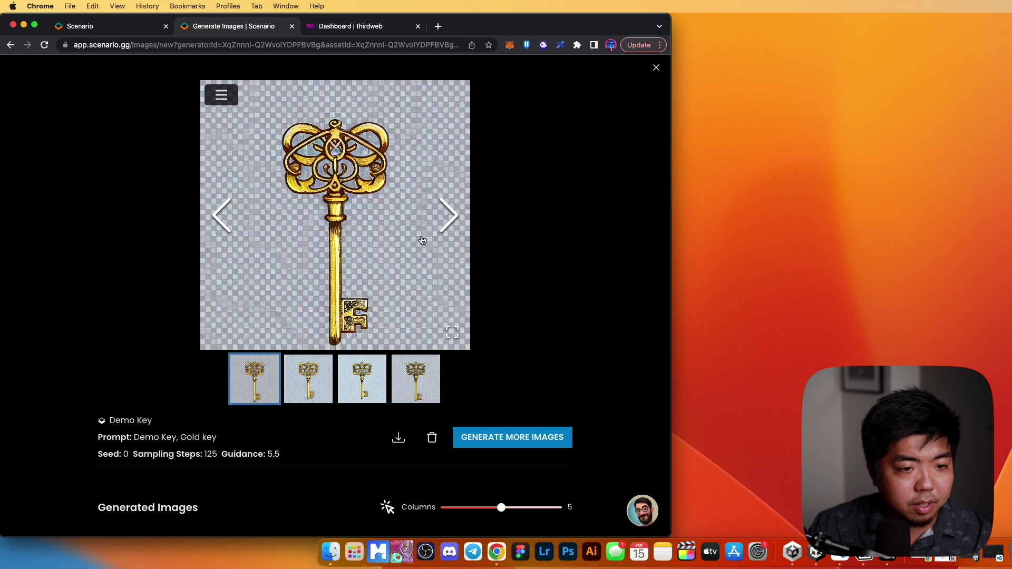
click(450, 216)
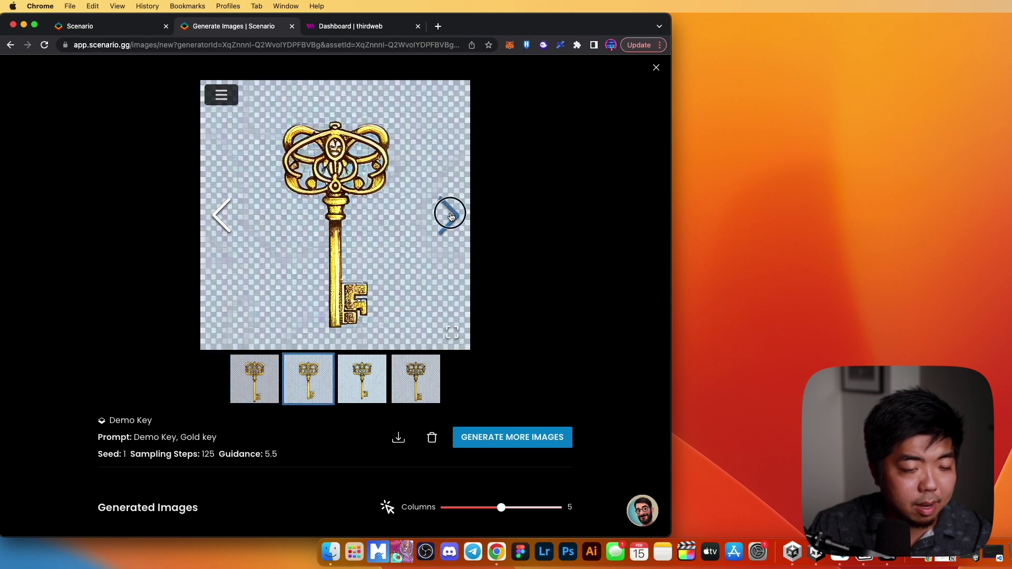
click(451, 216)
click(451, 216)
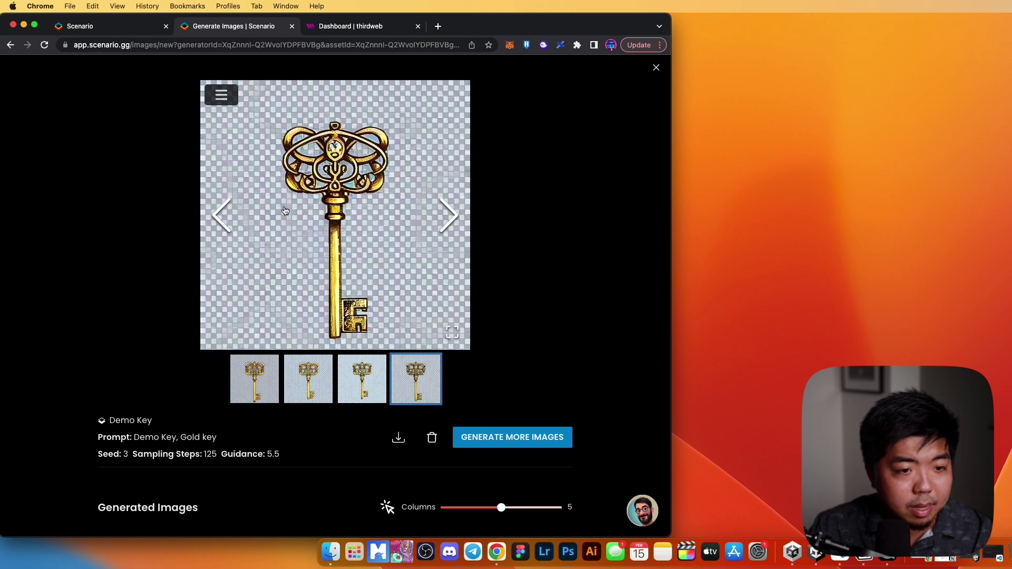
click(293, 396)
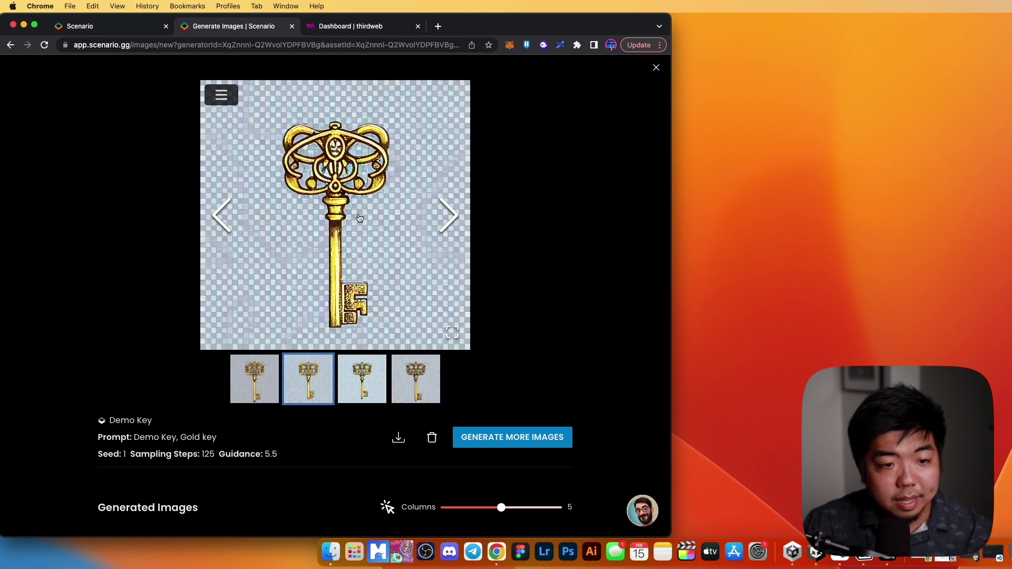
Step: Remove the background from the second key variation, check the downloaded PNG, and close the image viewer
click(233, 94)
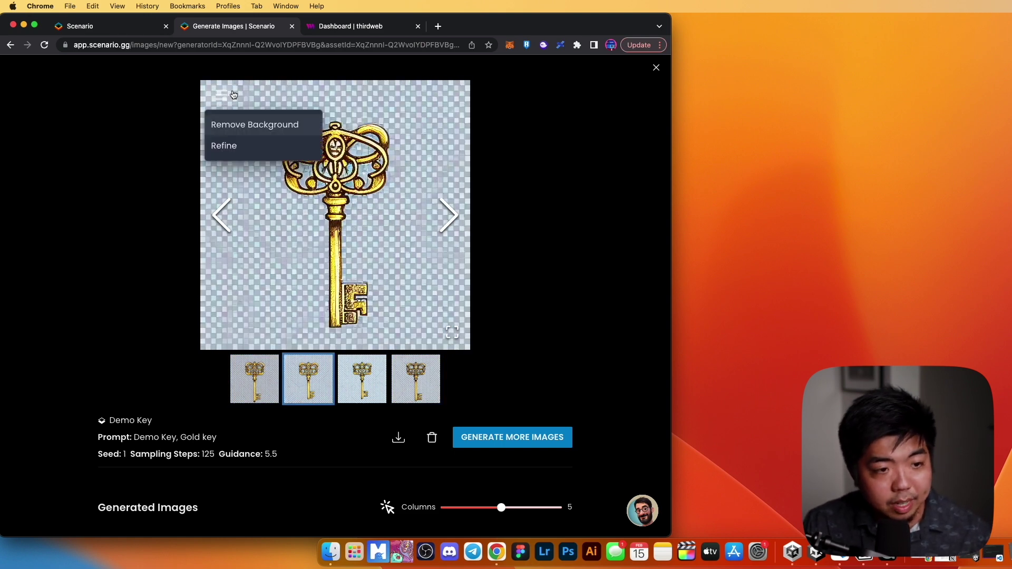
click(249, 132)
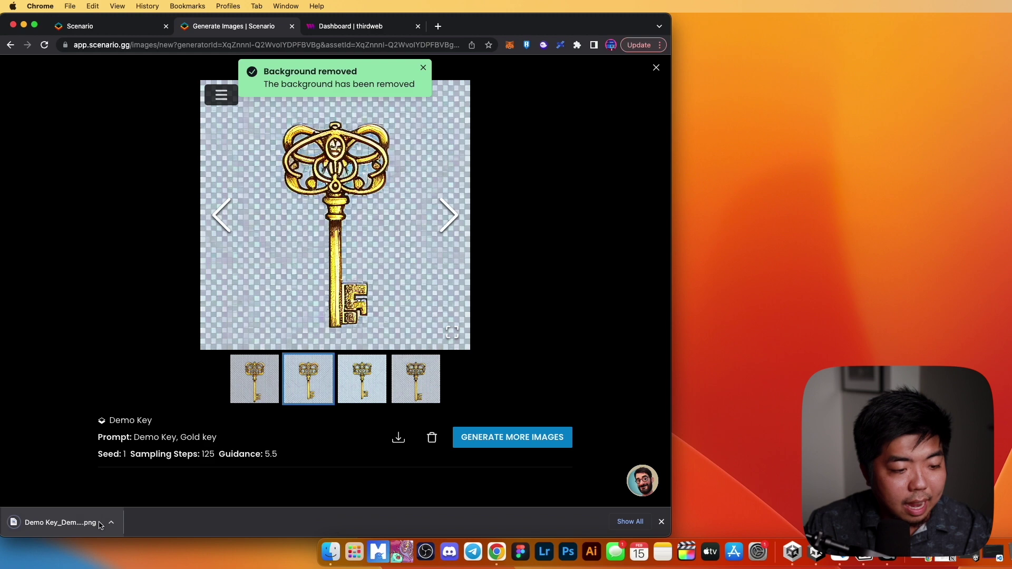
click(109, 524)
drag(292, 18, 490, 70)
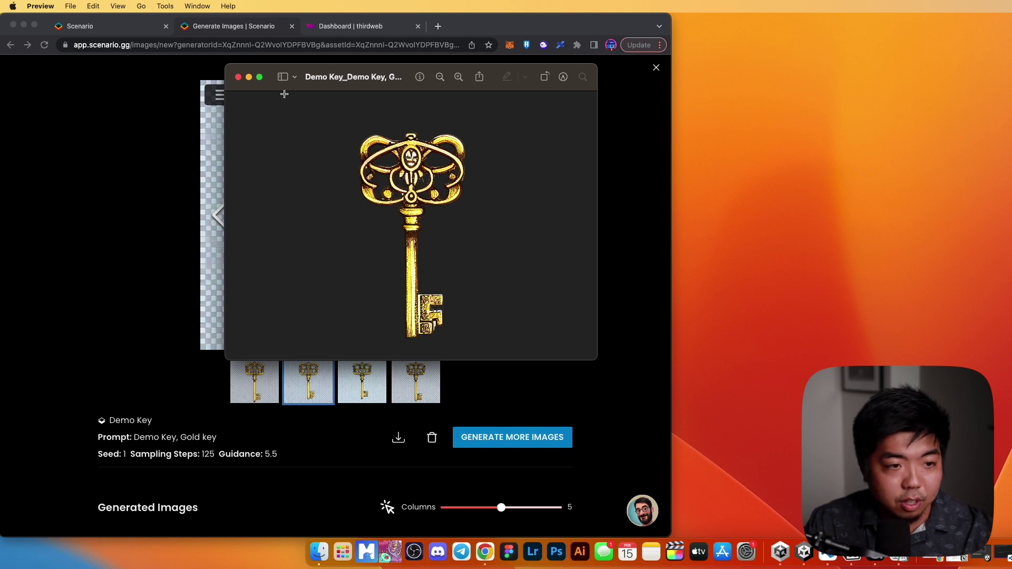
click(238, 78)
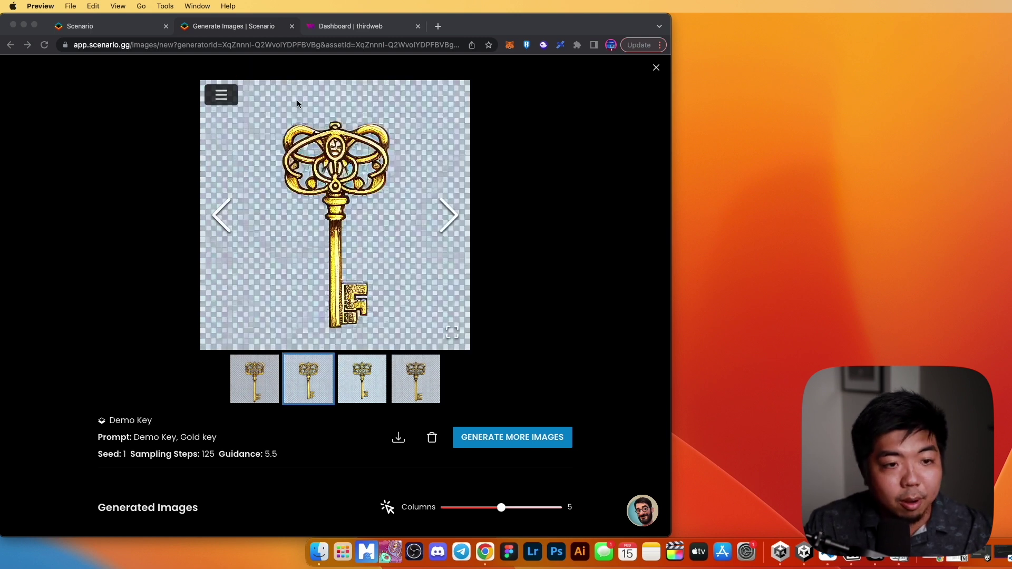
click(655, 69)
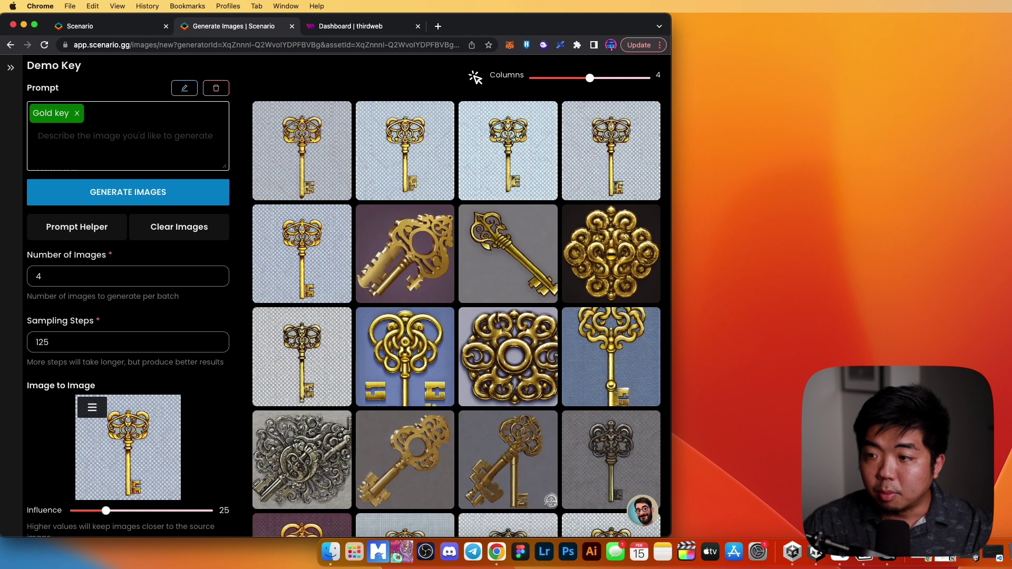
Step: Switch to the thirdweb dashboard, start deploying a new contract, and find the Edition Drop contract among the popular ones
key(super+Tab)
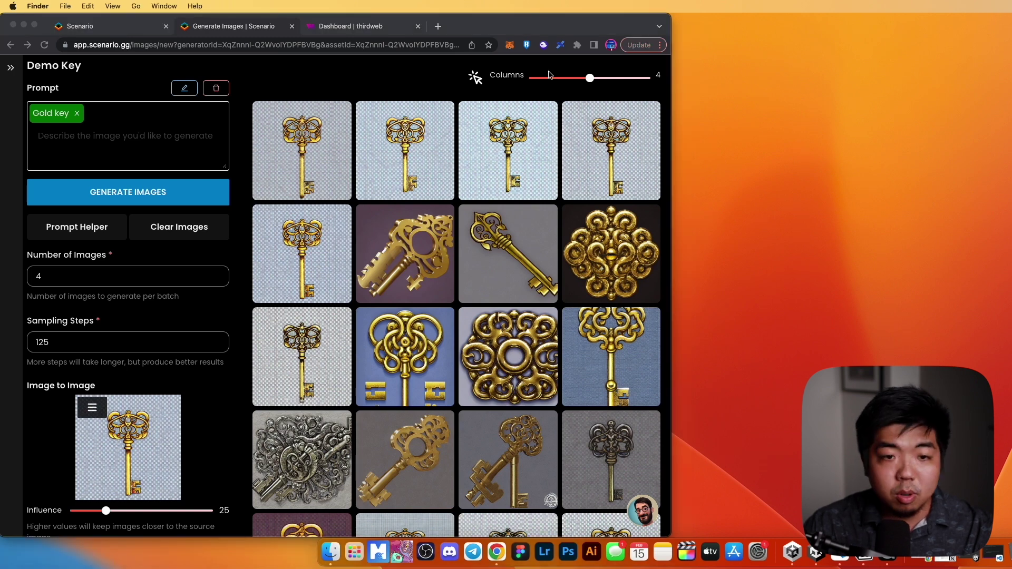
click(354, 29)
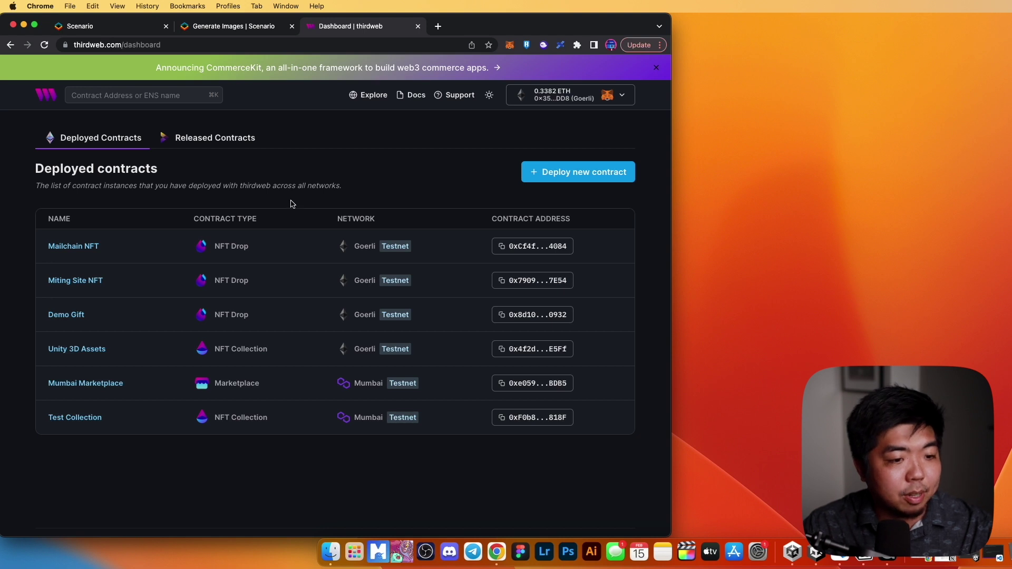
click(555, 174)
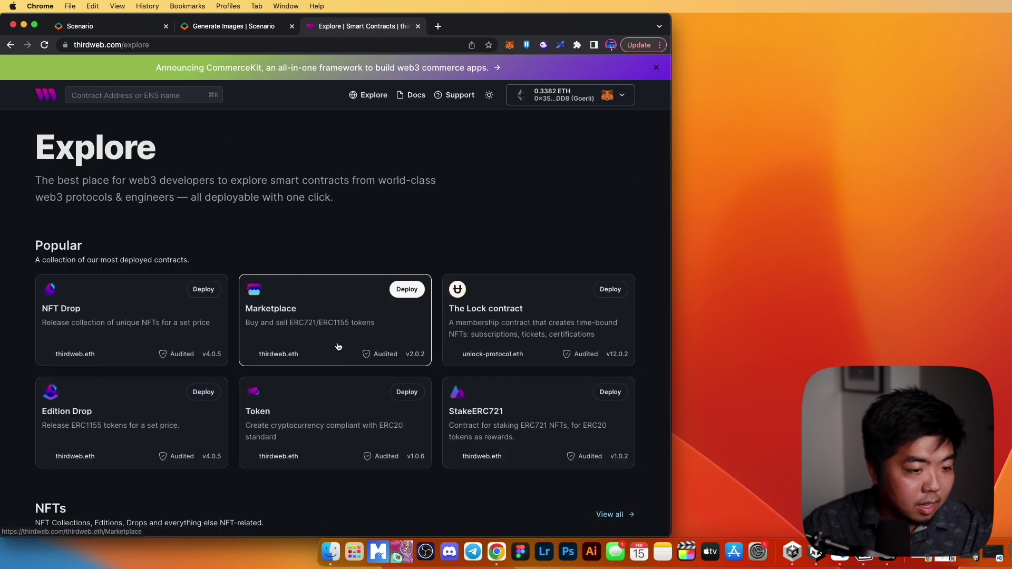
scroll(159, 266, down, 3)
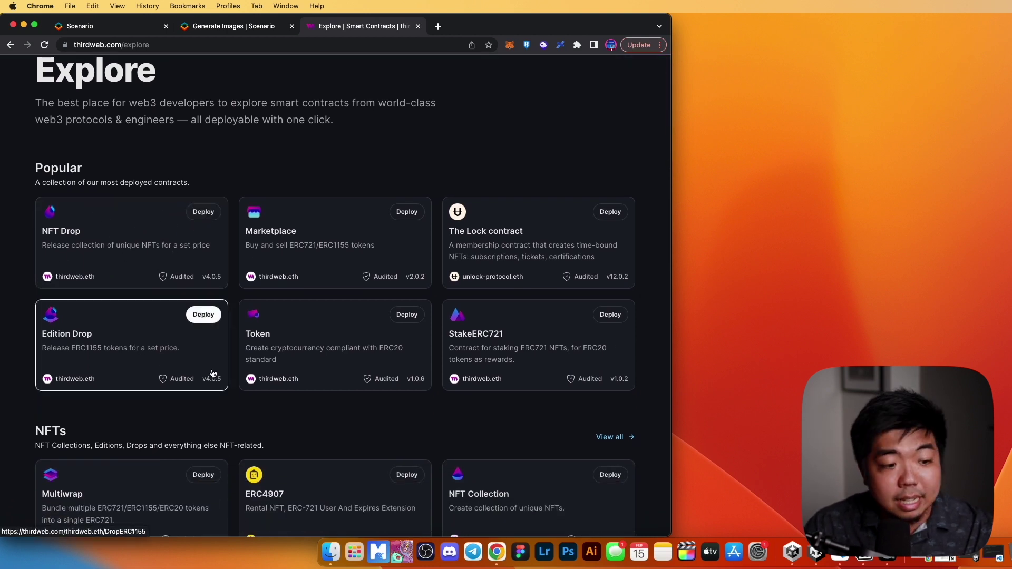
scroll(147, 361, down, 1)
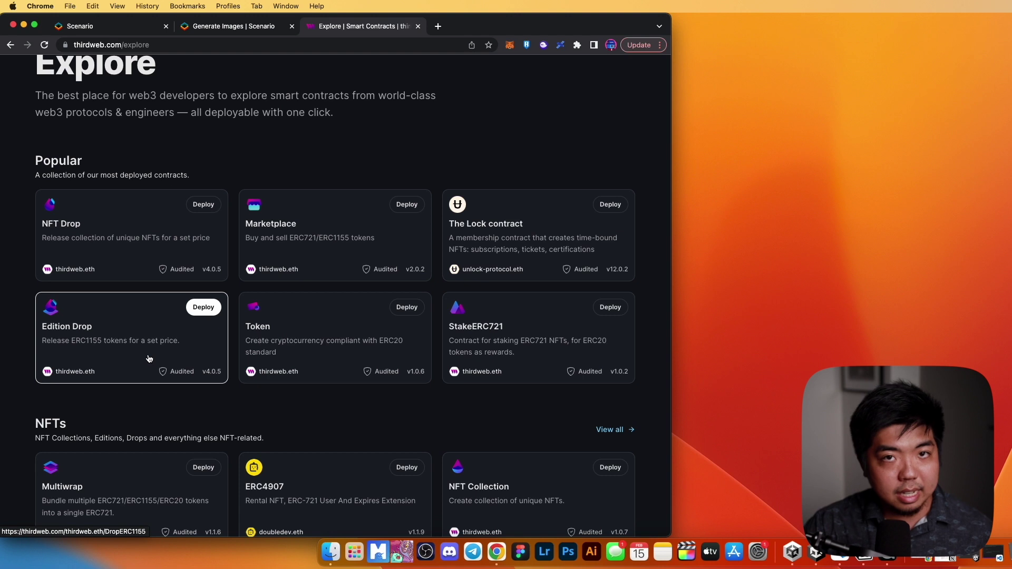
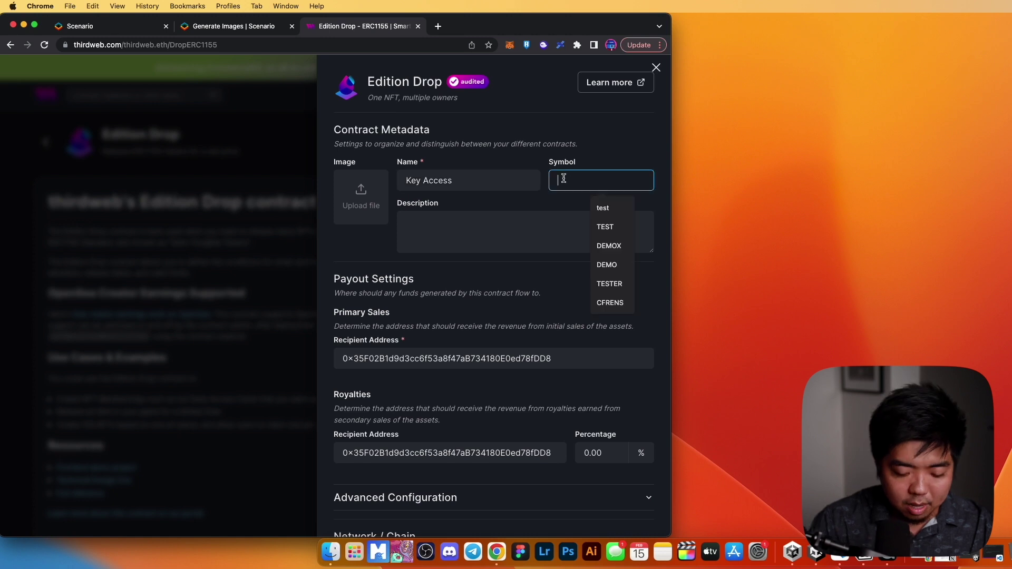
Step: Complete the Edition Drop metadata with symbol KEY, the background-free key image, and the description "This key gives you access to our game."
text(KEY)
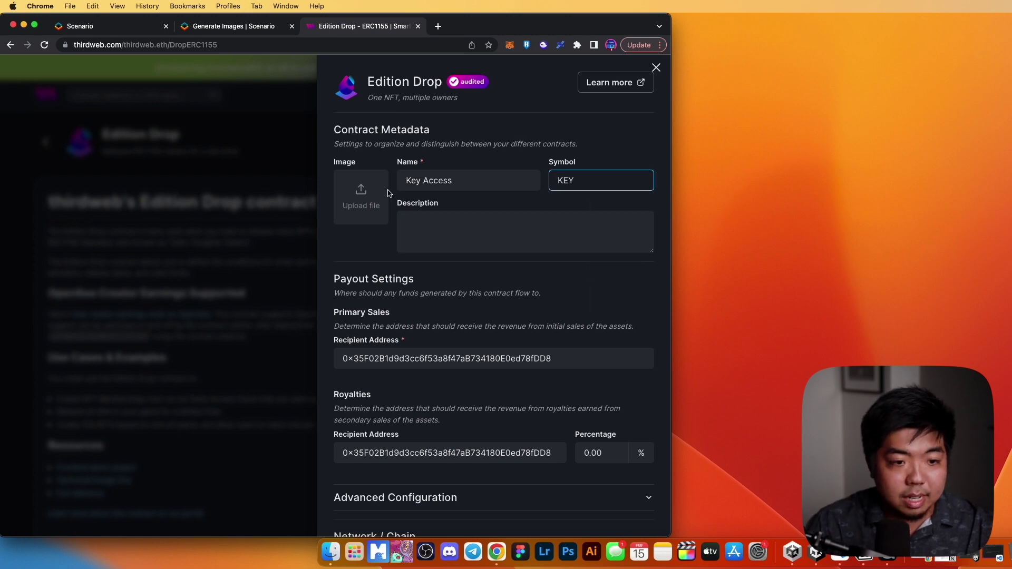
drag(571, 205, 362, 213)
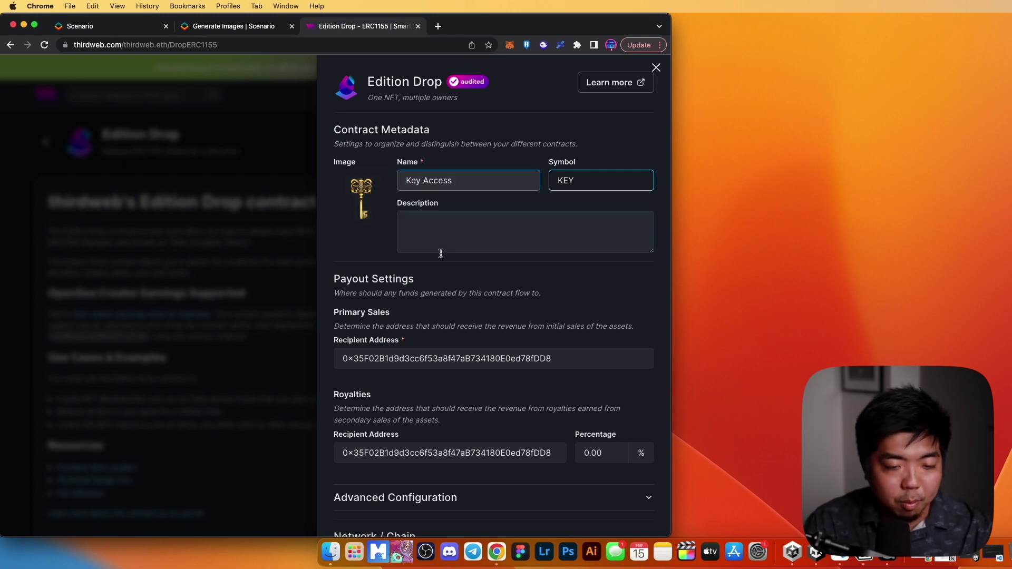
click(477, 241)
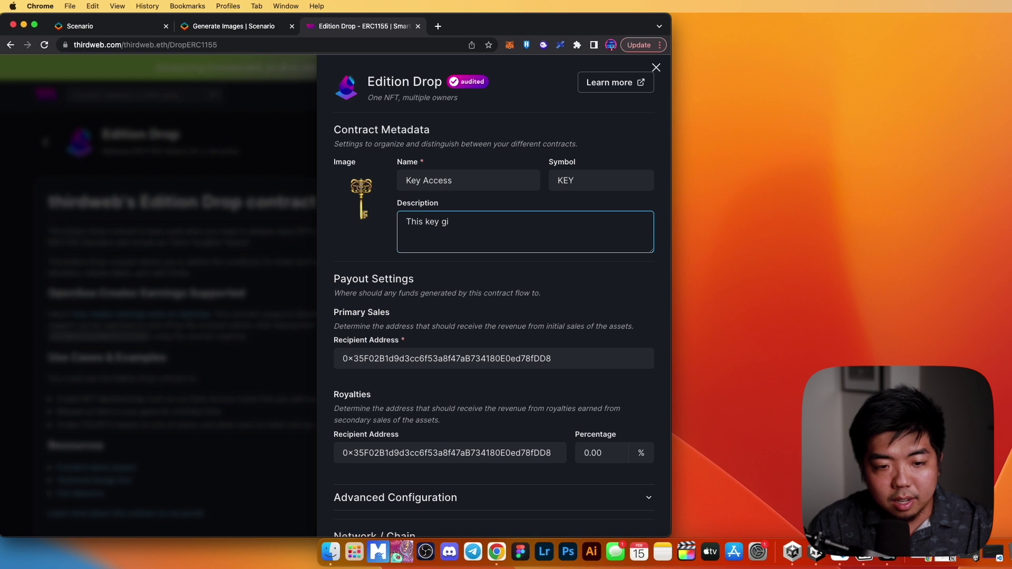
text(This key gives uyo)
key(BackSpace)
key(BackSpace)
key(BackSpace)
text(you access to our game.)
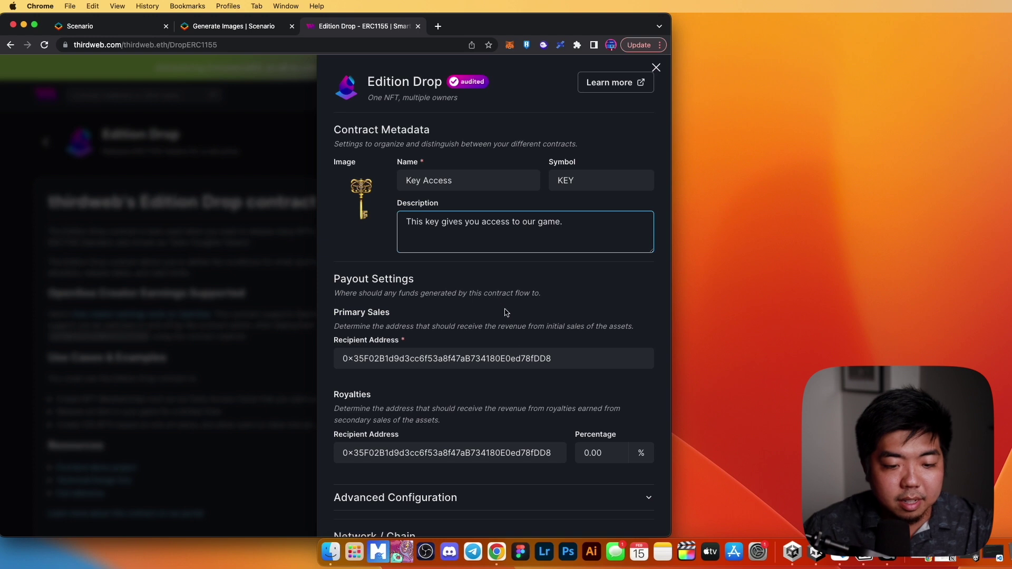
Step: Deploy the Edition Drop contract to Goerli, approving the wallet transaction and the signature that adds it to the dashboard
scroll(505, 313, down, 5)
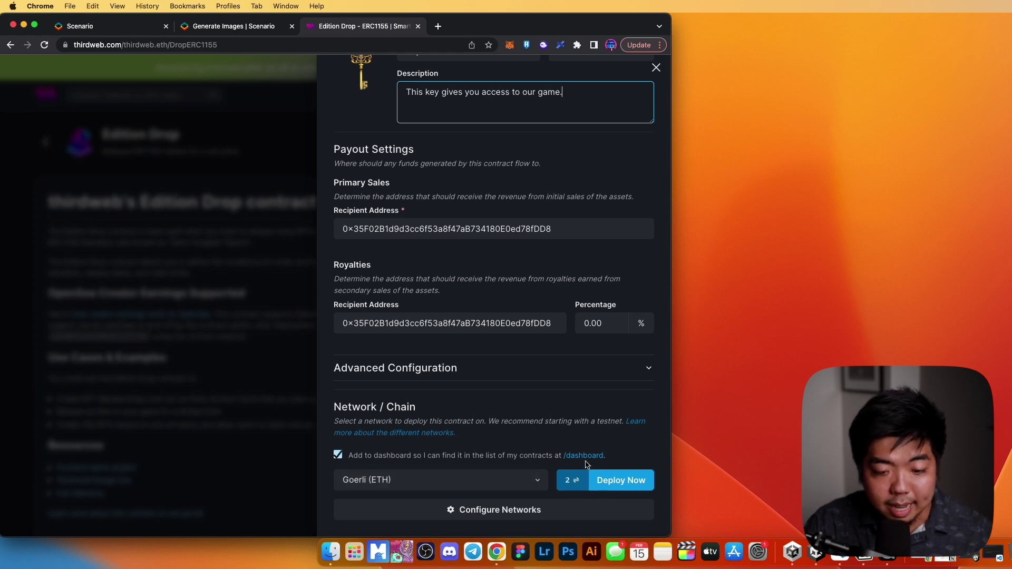
click(626, 481)
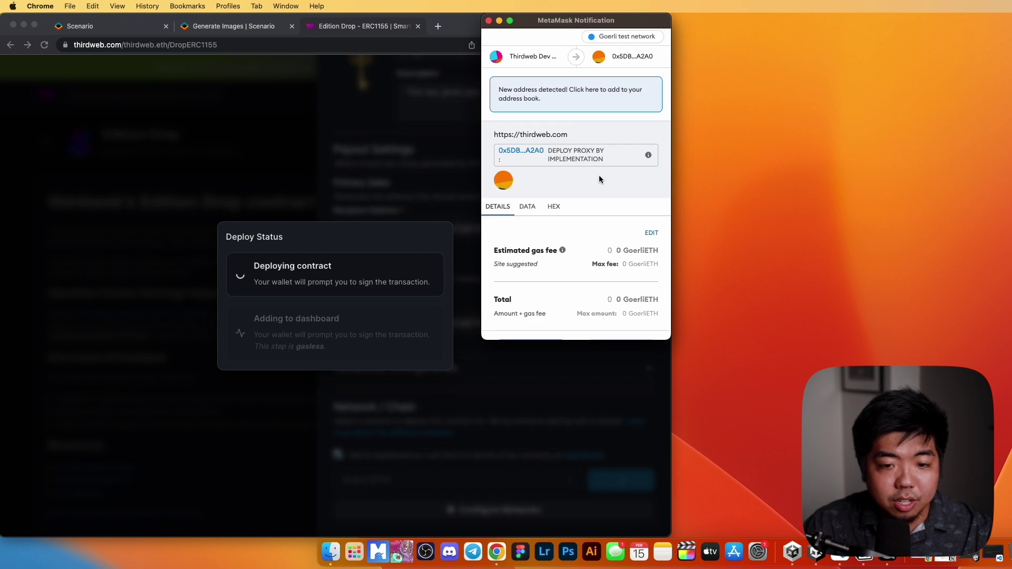
scroll(580, 267, down, 3)
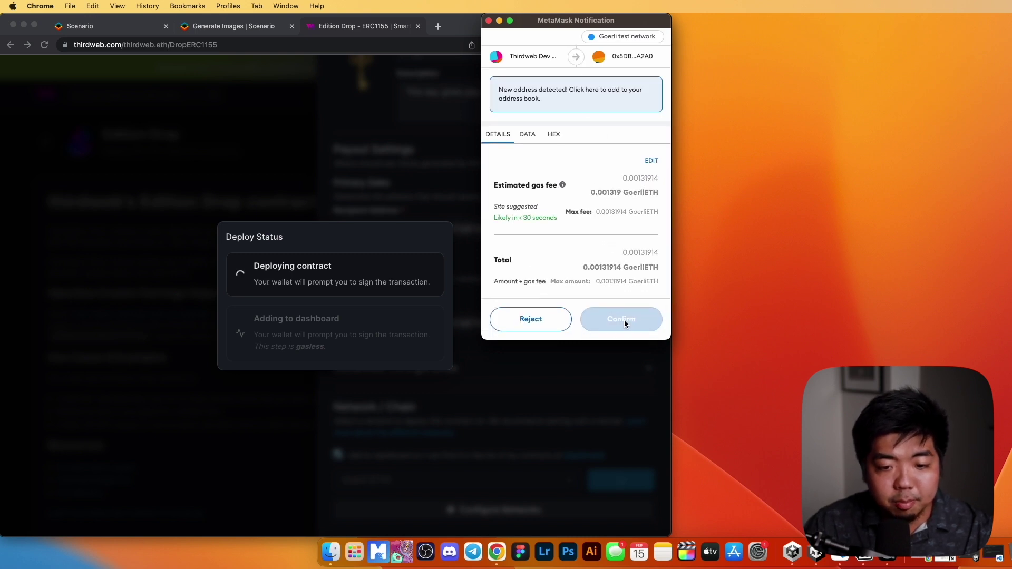
click(624, 321)
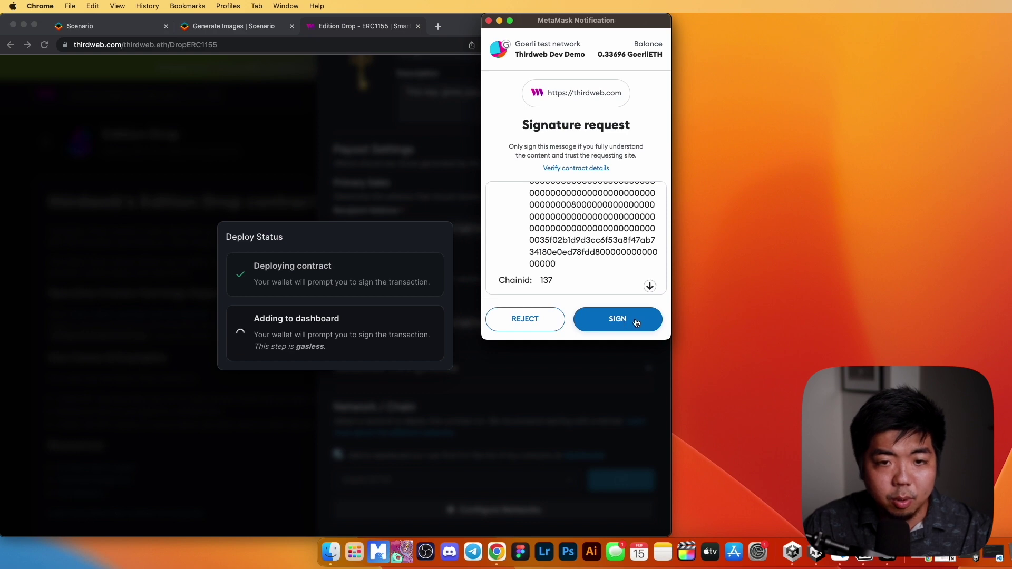
click(634, 322)
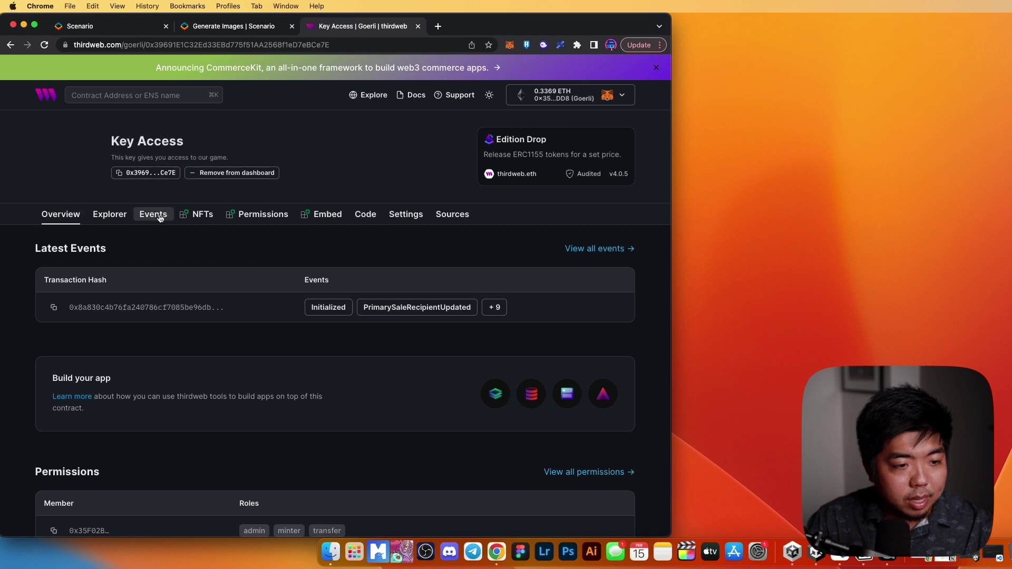
Step: Start a single NFT upload in the Key Access contract, named "Access Key", with the background-free key image as its media
click(209, 215)
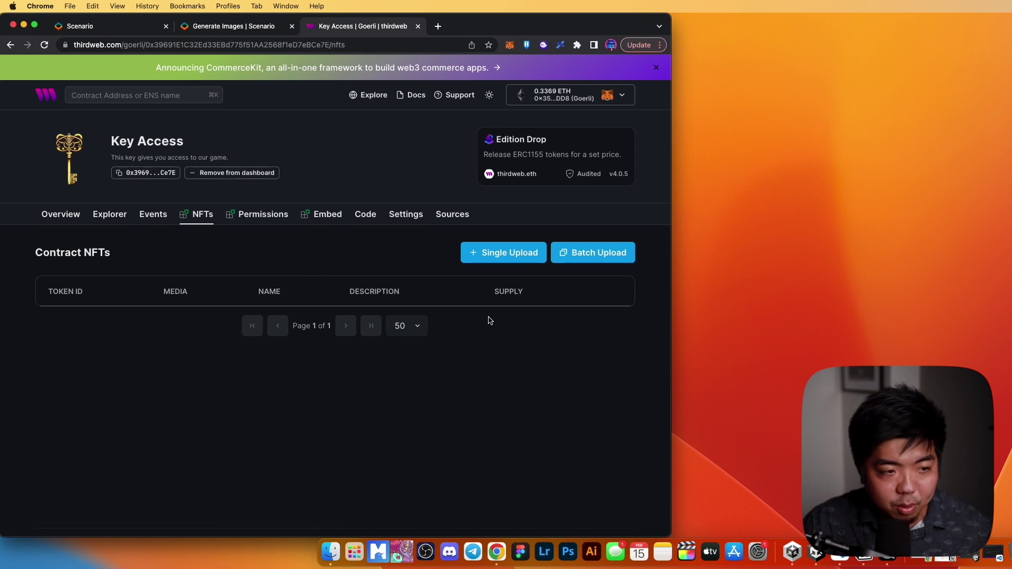
click(494, 262)
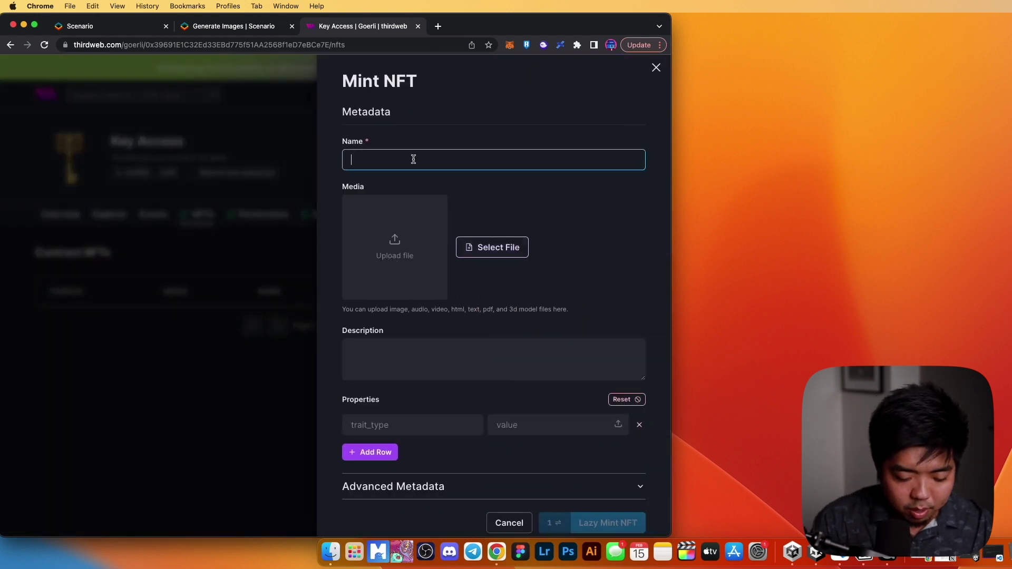
text(Ke)
key(BackSpace)
text(Acce)
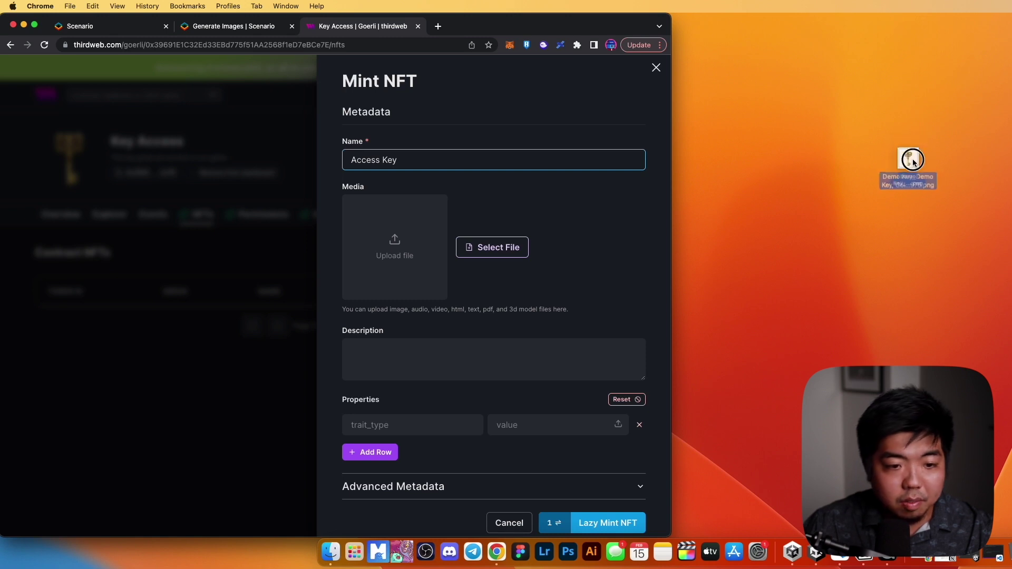
drag(903, 158, 415, 233)
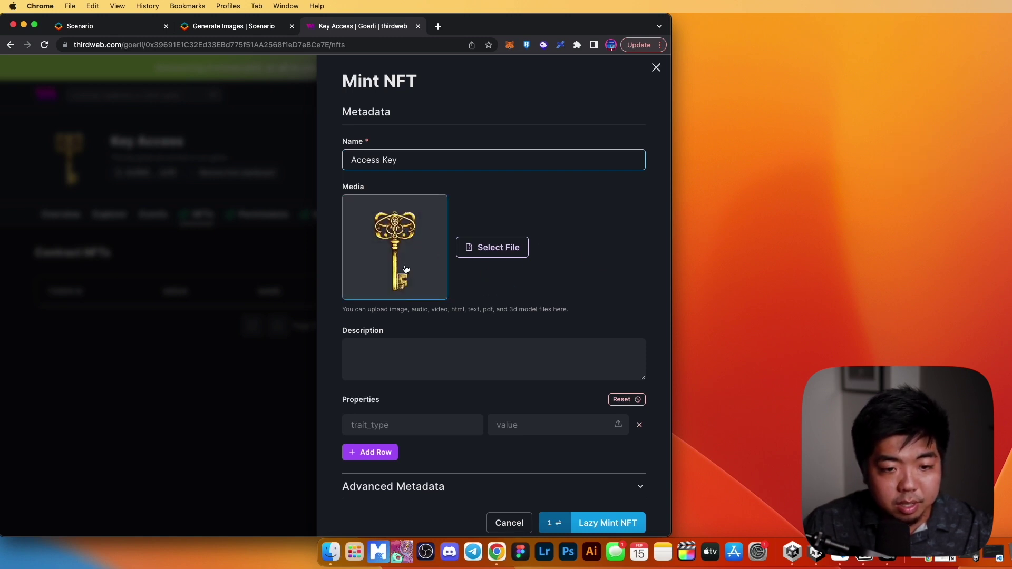
Step: Lazy mint the Access Key NFT without a description and approve the transaction in the wallet
click(462, 358)
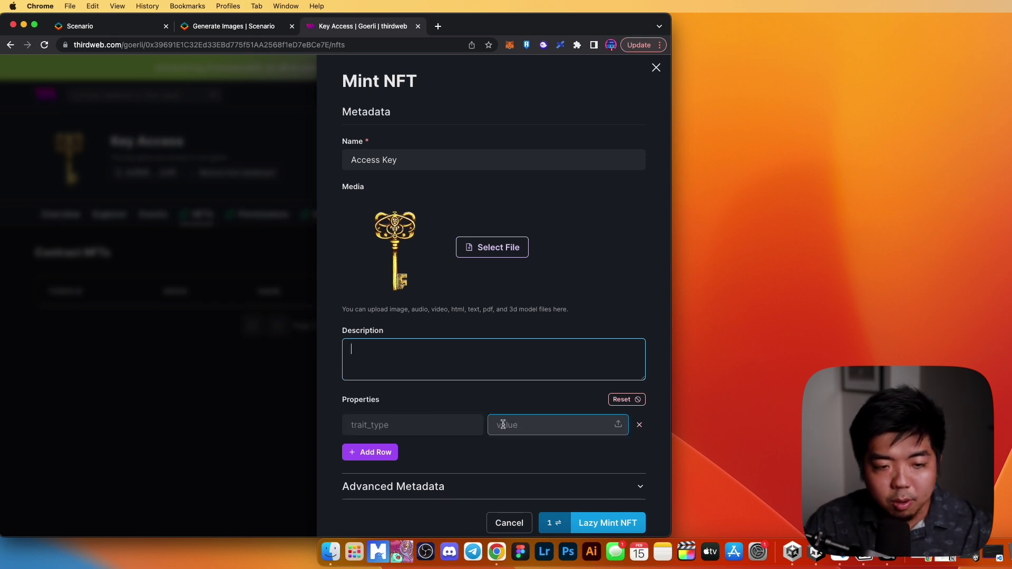
scroll(503, 424, down, 1)
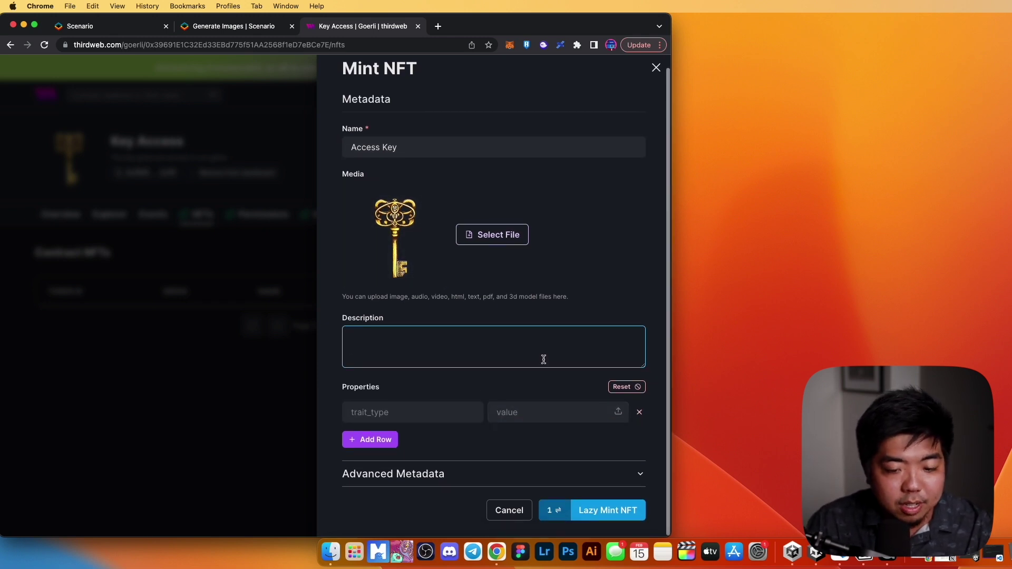
click(617, 514)
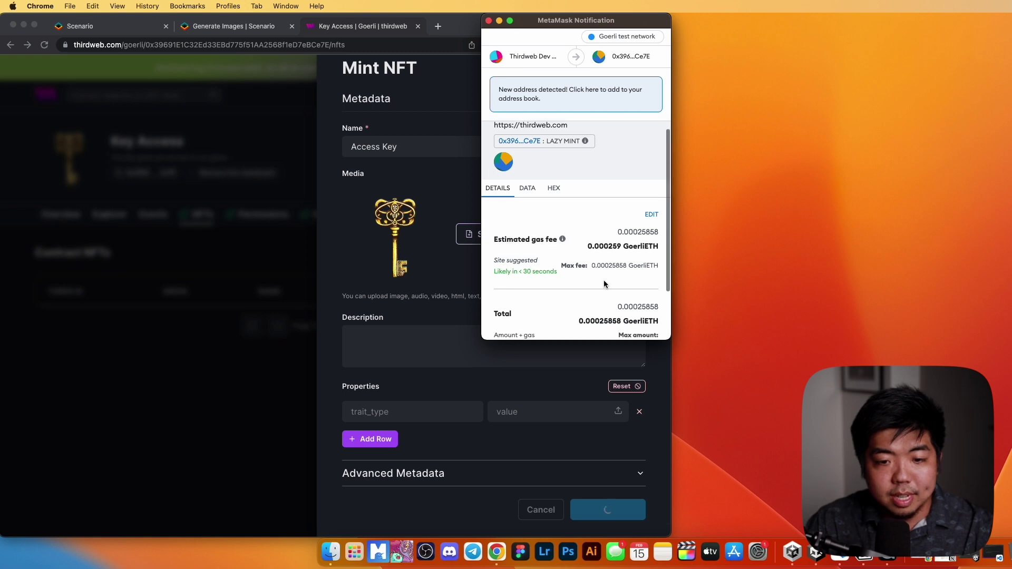
scroll(603, 280, down, 3)
click(627, 323)
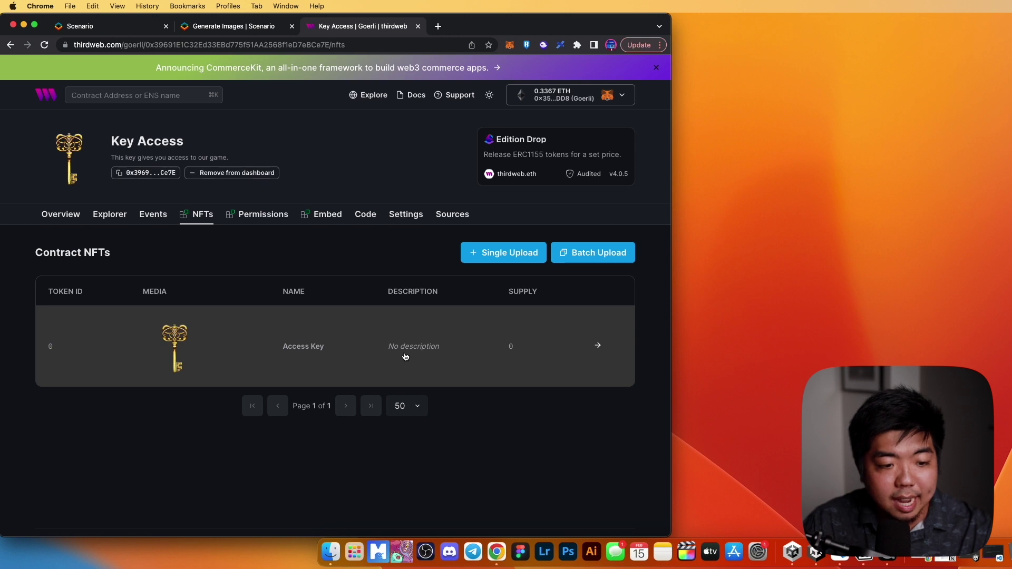
Step: Open the claim conditions of the Access Key NFT and add an initial claim phase
click(358, 357)
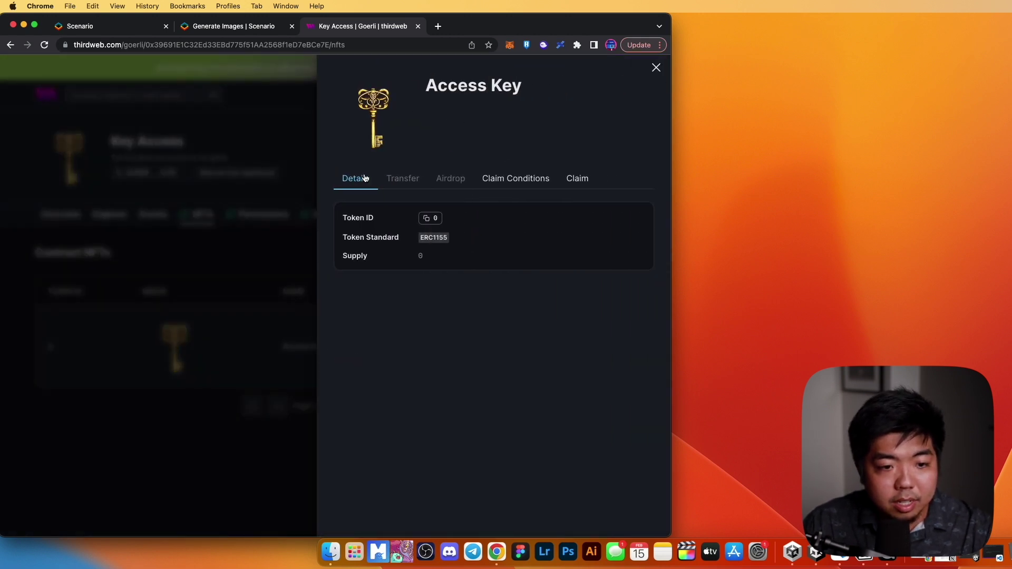
click(516, 182)
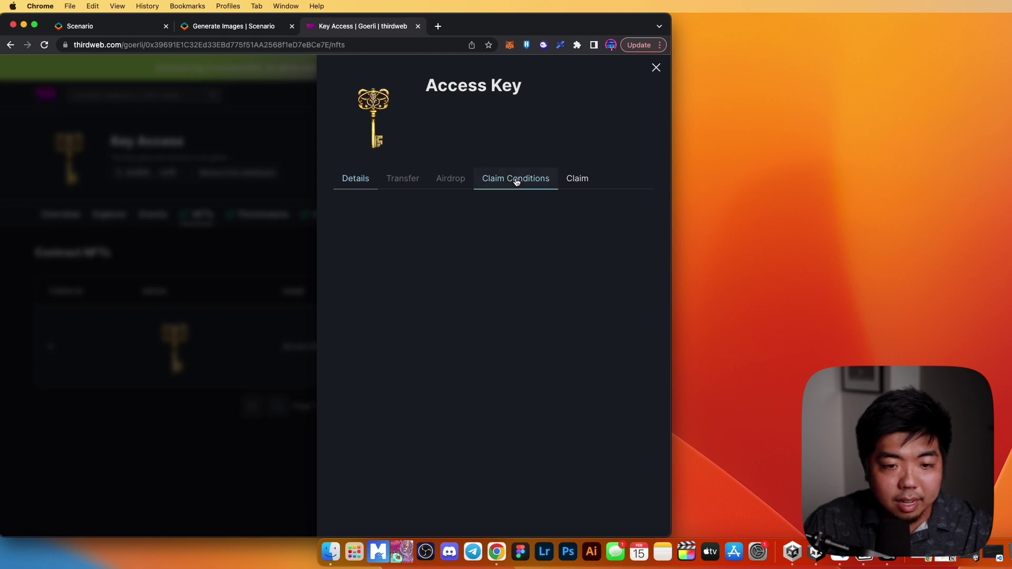
scroll(460, 273, down, 3)
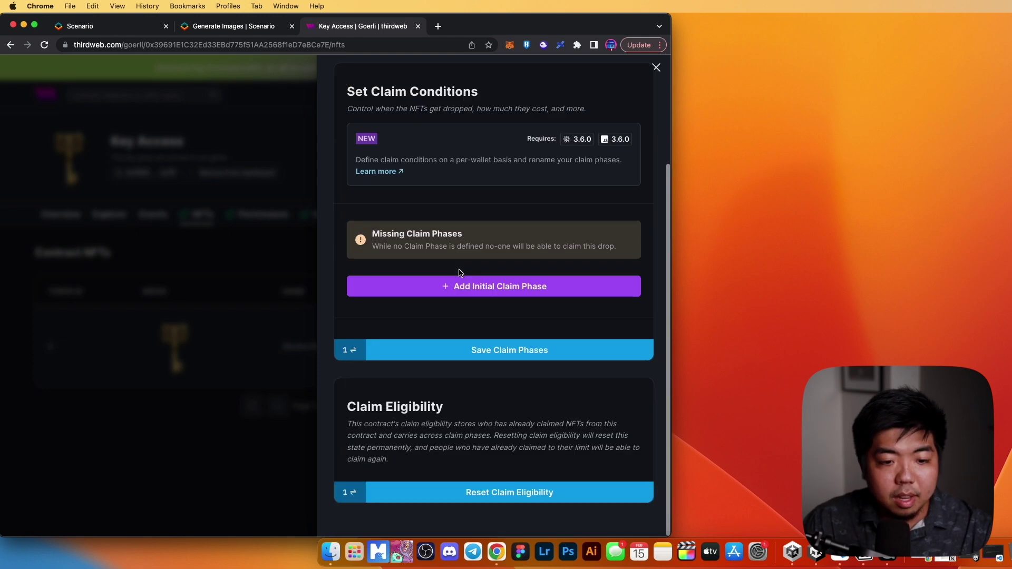
click(484, 288)
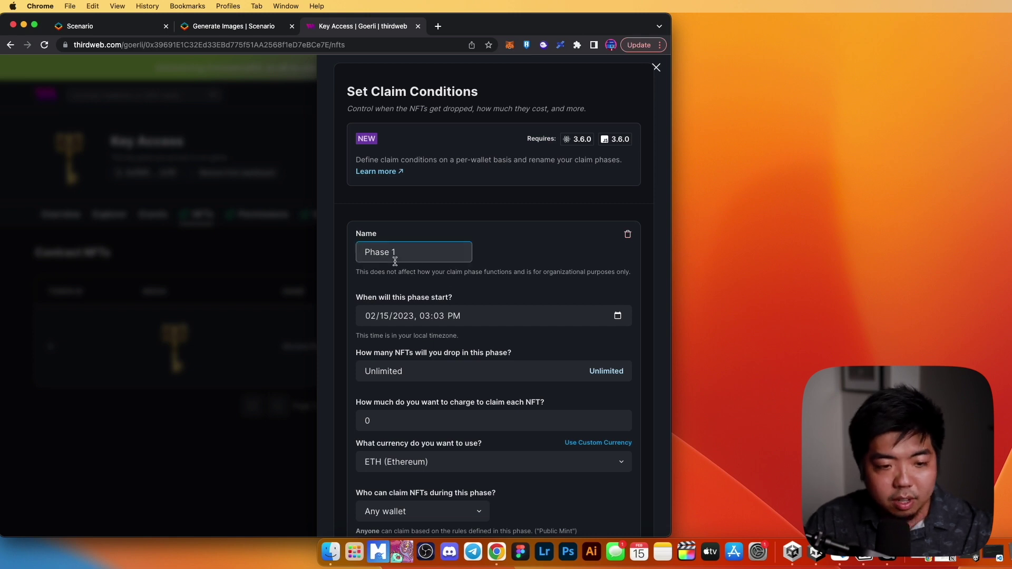
Step: Limit claims in Phase 1 to 1 NFT per wallet
scroll(461, 295, down, 2)
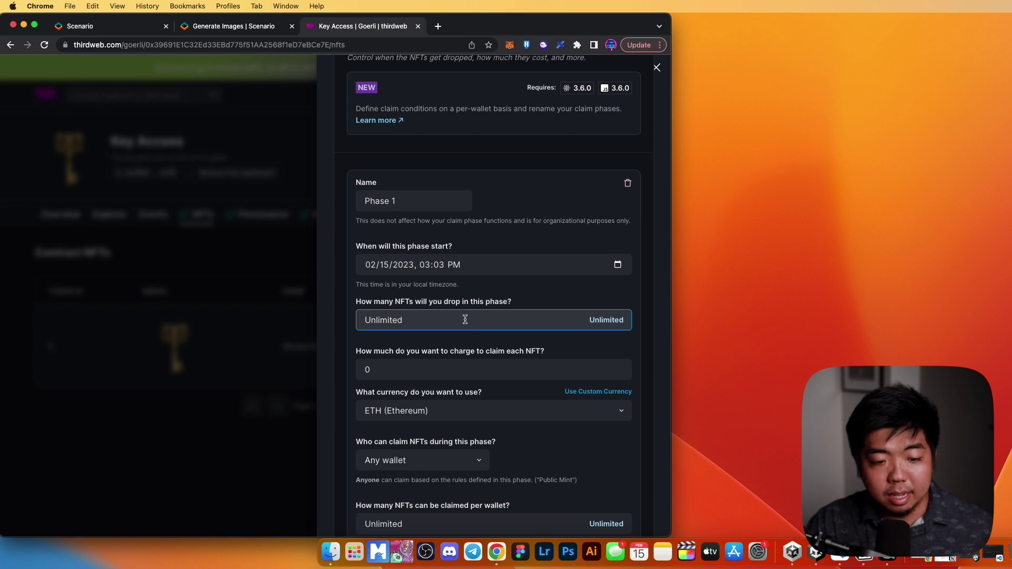
scroll(465, 320, down, 1)
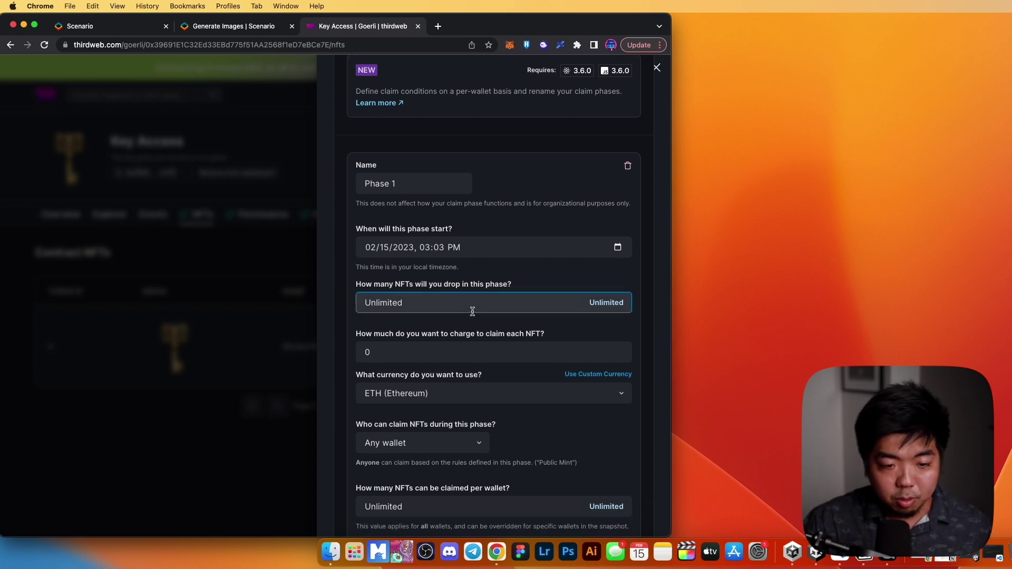
scroll(453, 364, down, 2)
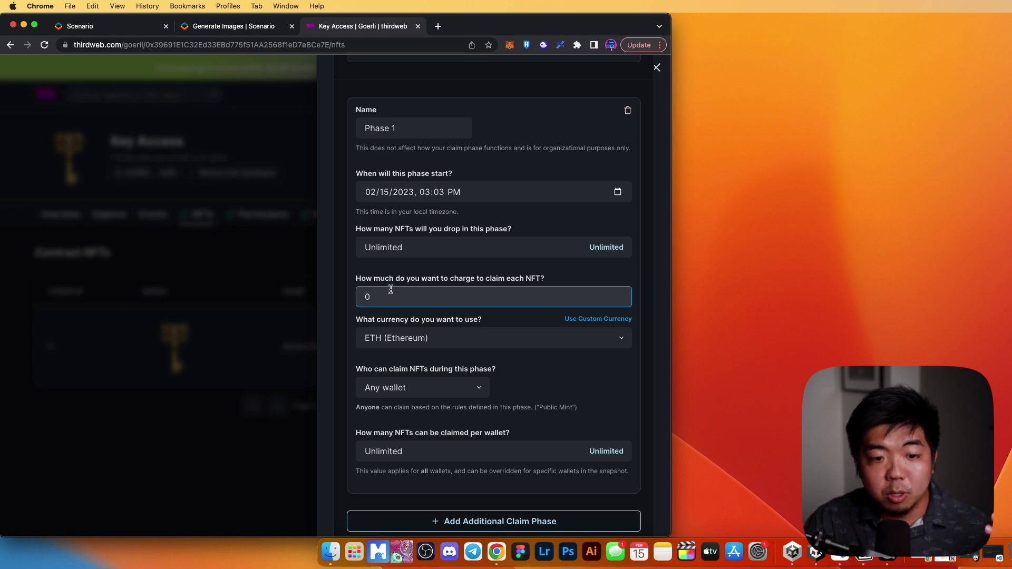
key(Tab)
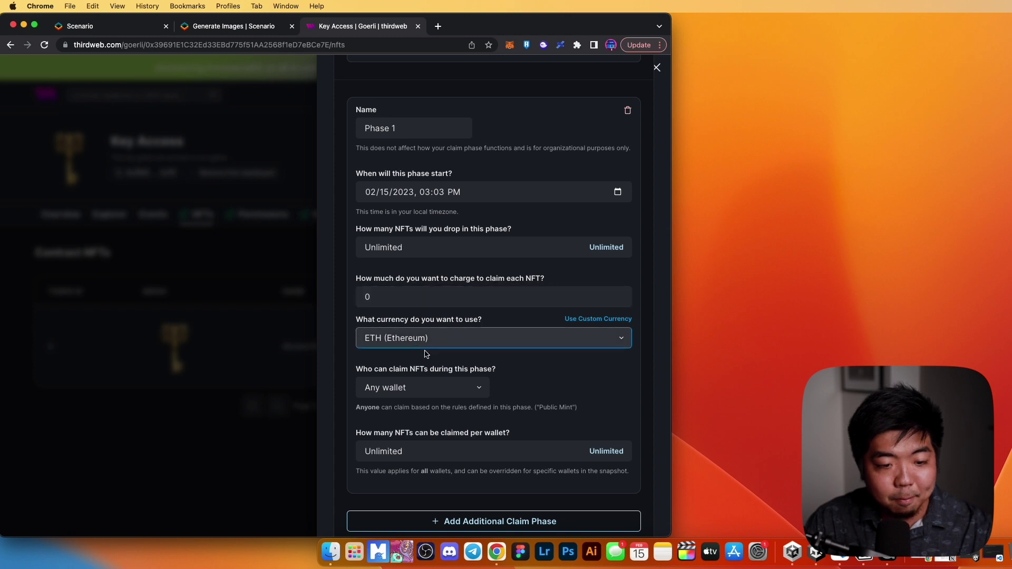
key(Tab)
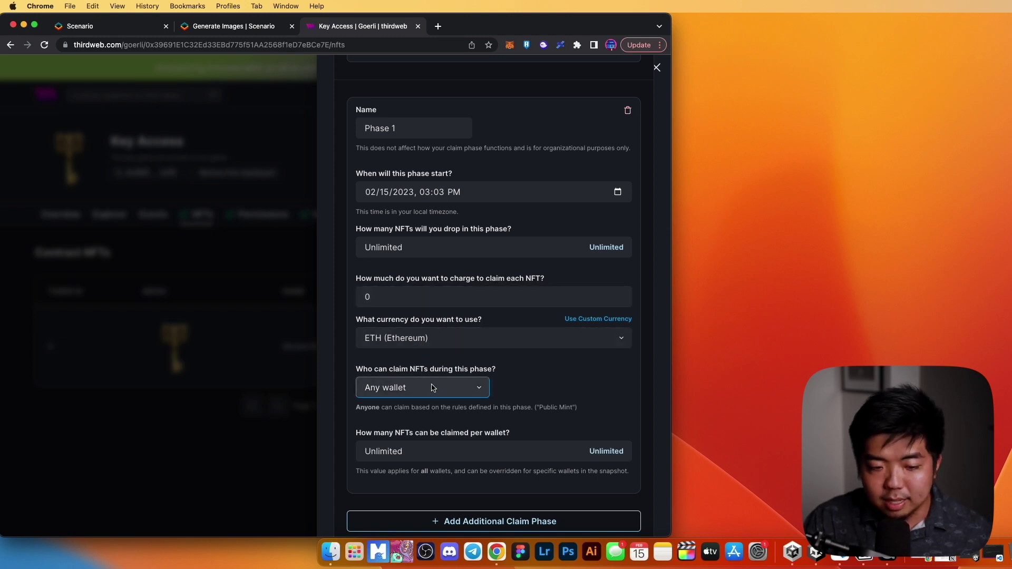
click(428, 452)
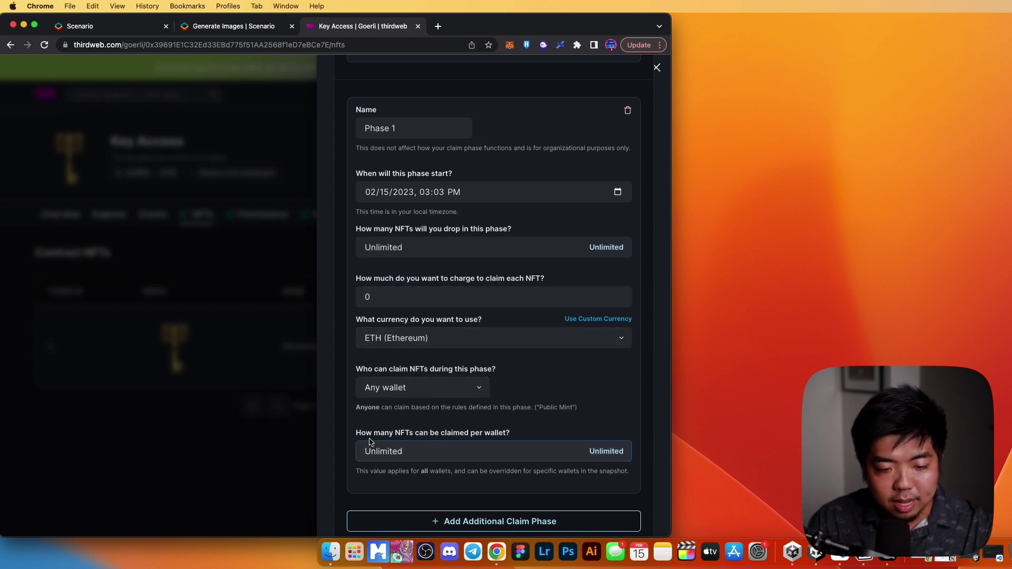
click(486, 453)
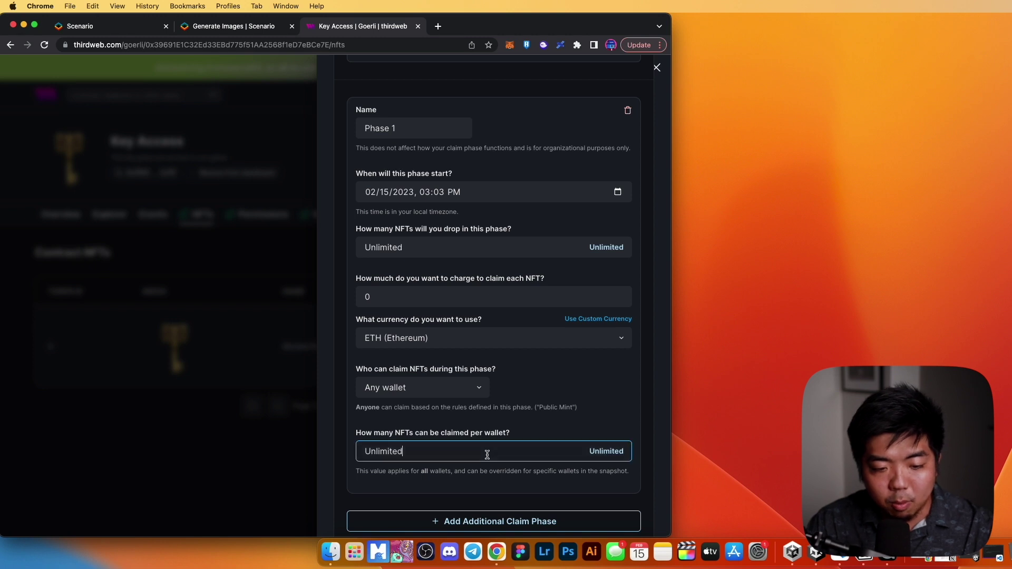
drag(487, 455, 350, 443)
text(1)
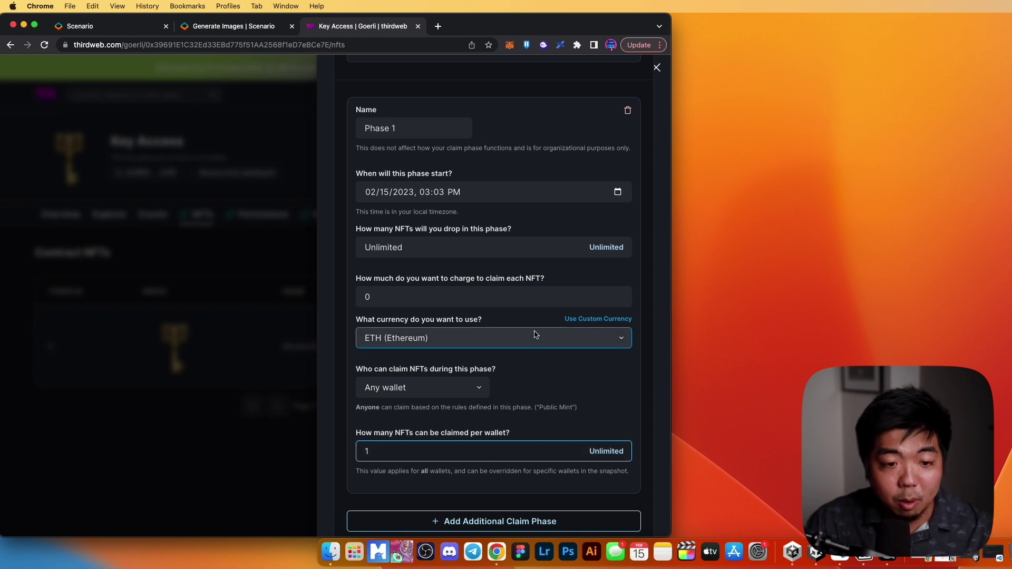
Step: Save the claim phases of the Access Key NFT and approve the transaction in the wallet
scroll(480, 390, down, 2)
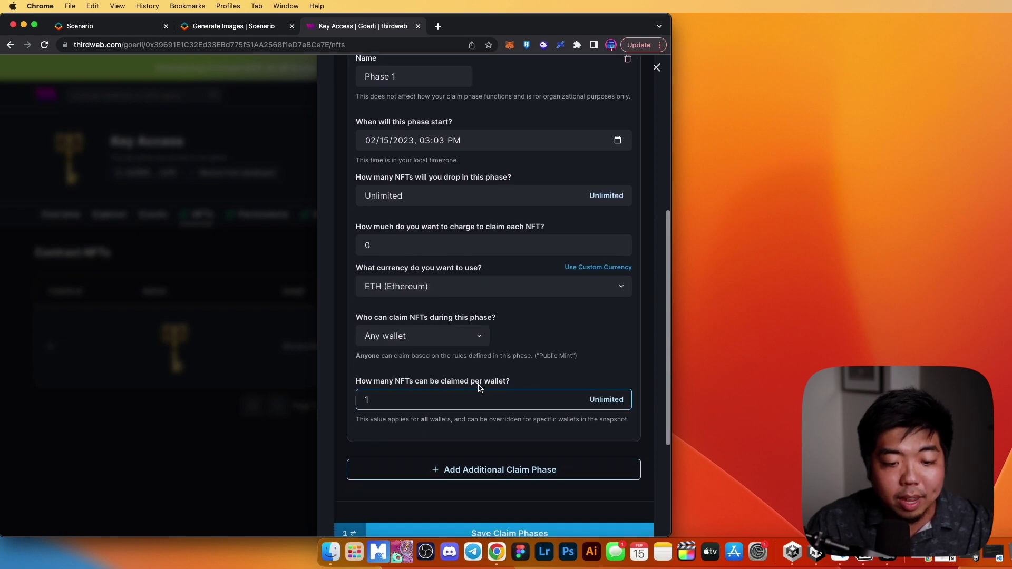
scroll(479, 389, down, 2)
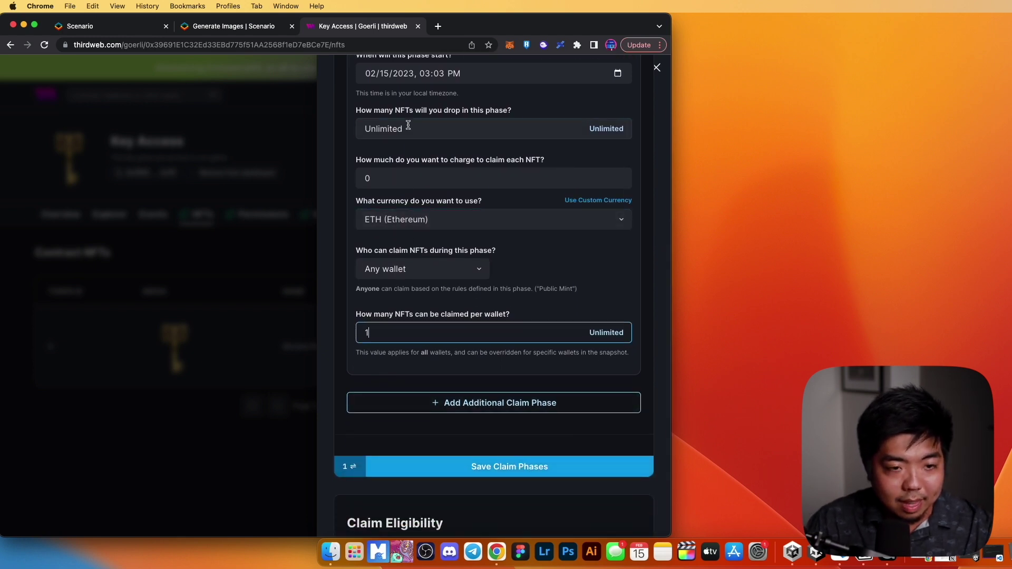
click(518, 474)
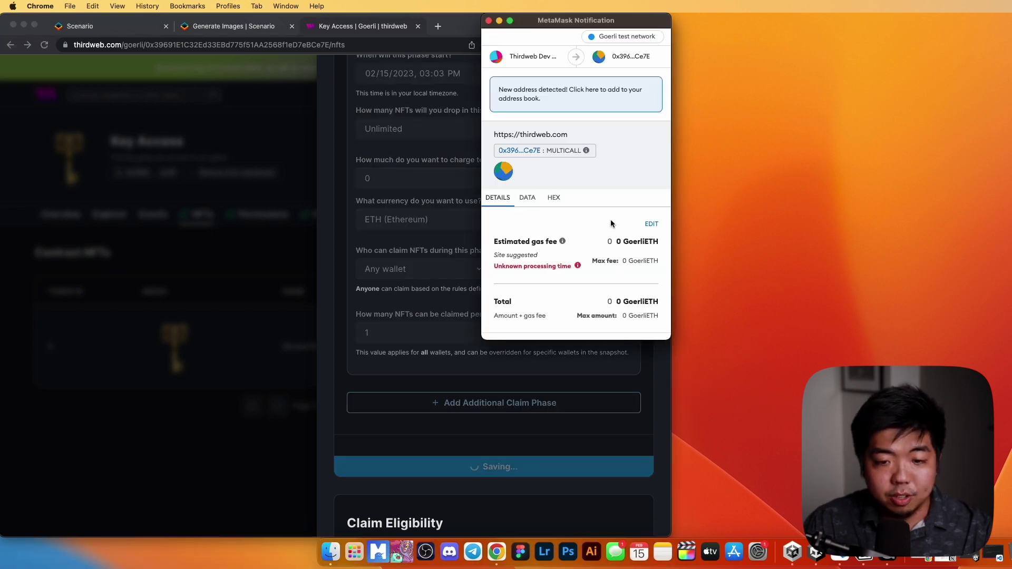
click(625, 320)
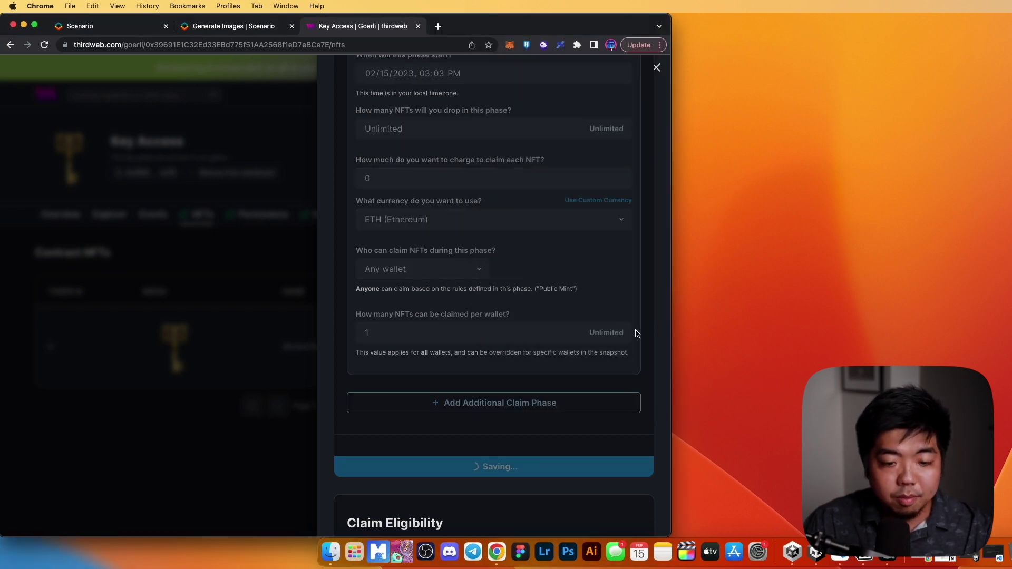